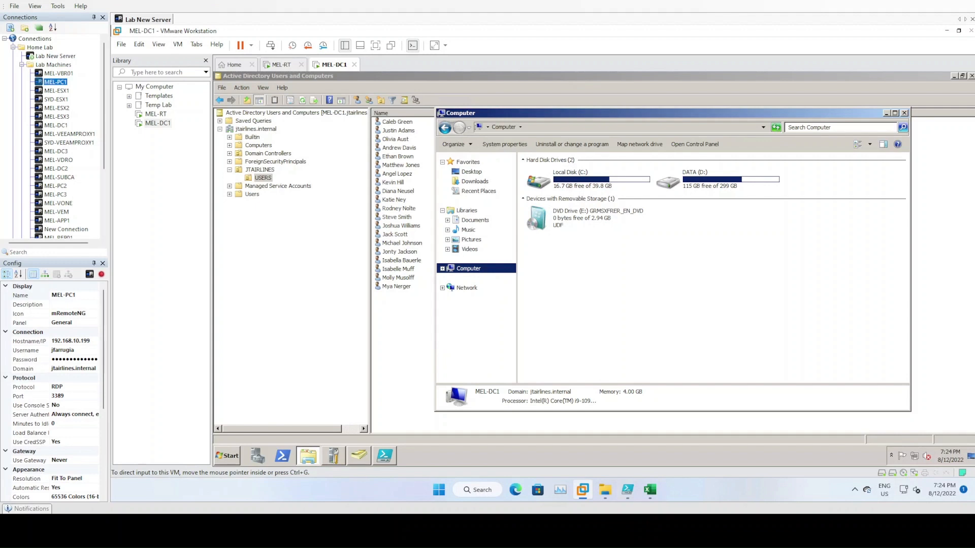
# - Minimise the Computer window so that Active Directory Users and Computers is unobstructed
pyautogui.click(616, 312)
pyautogui.moveTo(755, 114); pyautogui.dragTo(699, 120)
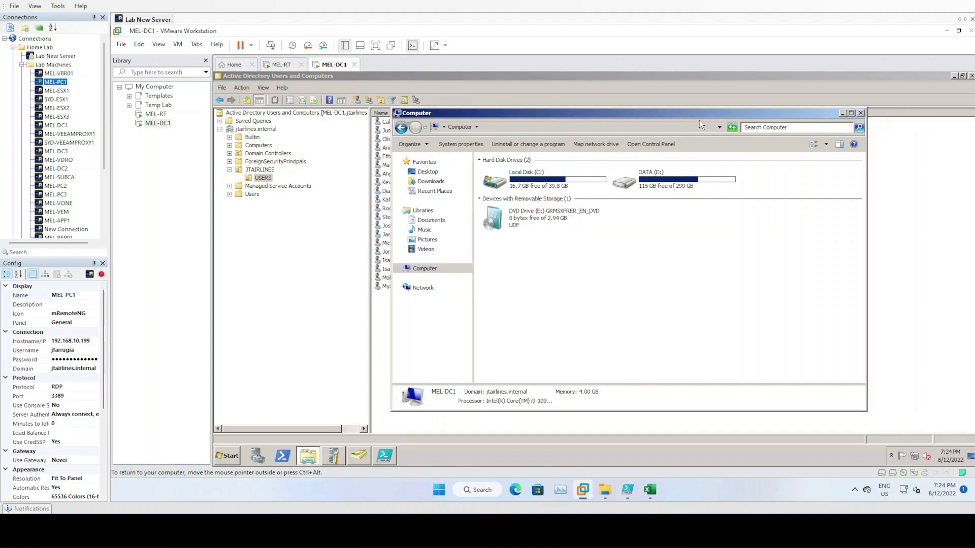
pyautogui.click(845, 113)
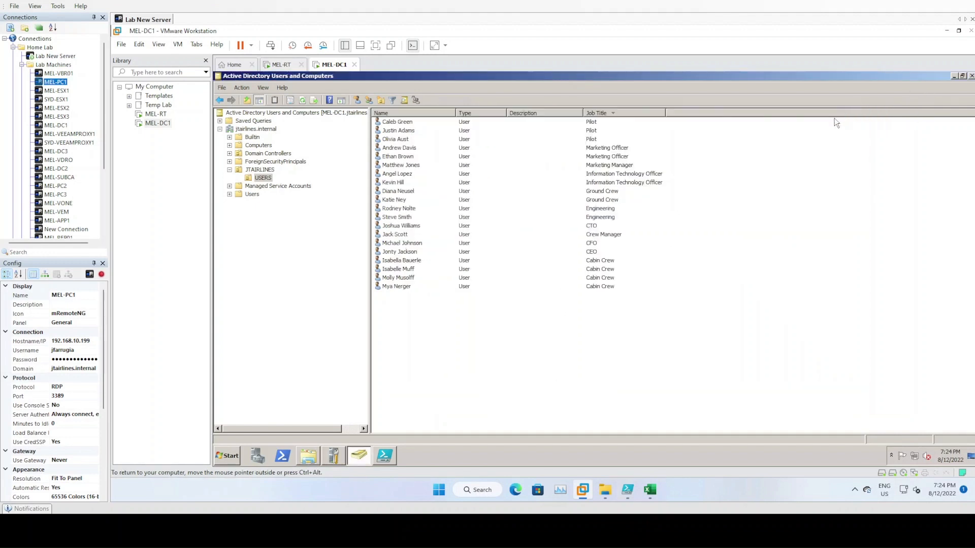
pyautogui.click(229, 458)
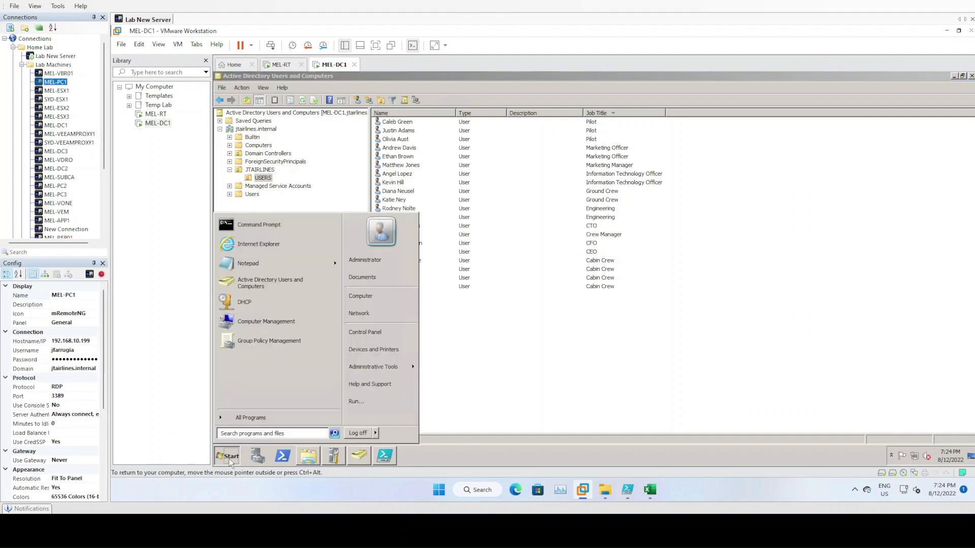
pyautogui.click(334, 457)
pyautogui.click(334, 459)
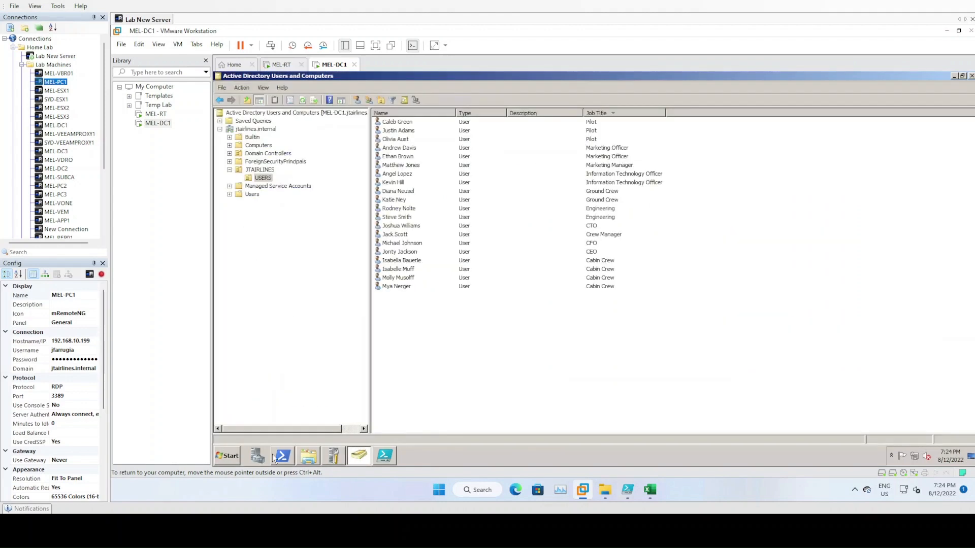
# - Find and launch Group Policy Management, maximise its window and slightly widen the console tree
pyautogui.click(235, 458)
pyautogui.write('group')
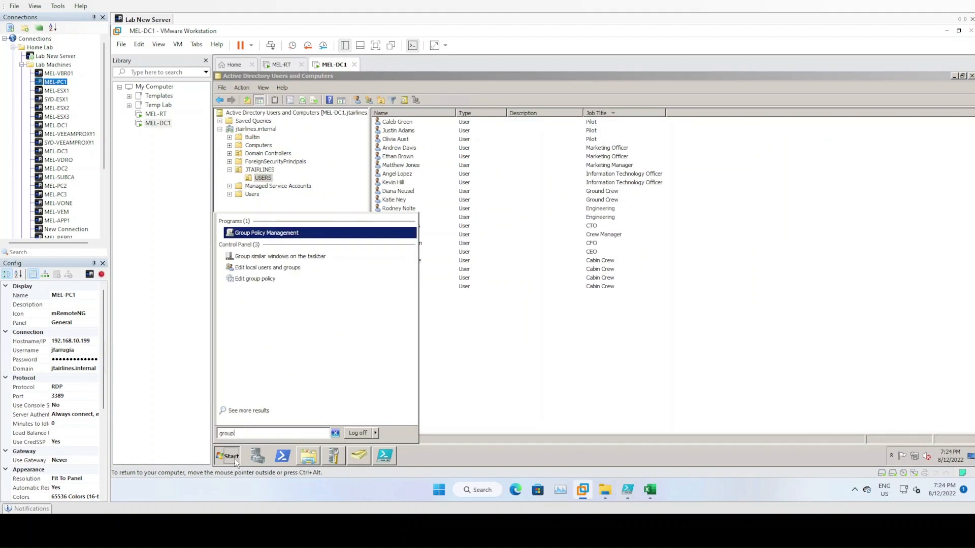
pyautogui.press('Return')
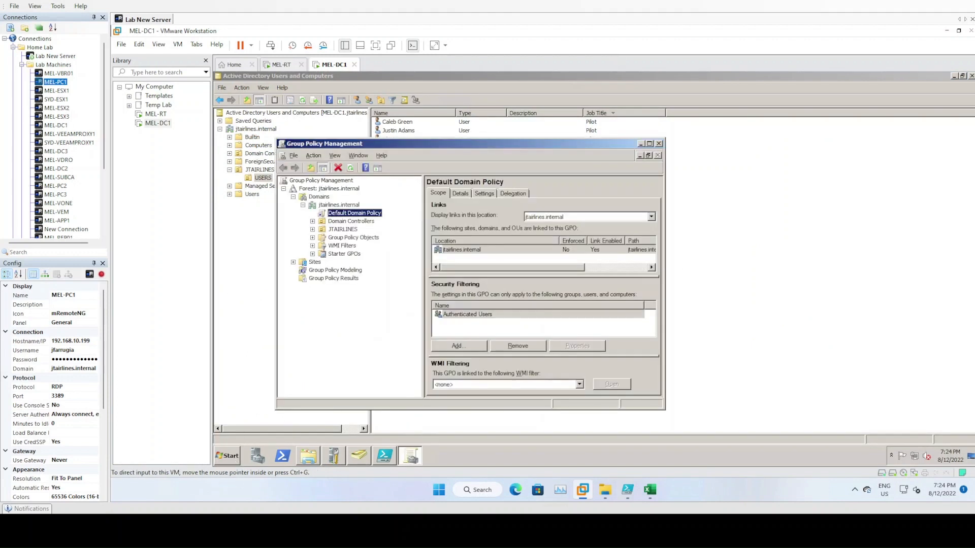
pyautogui.doubleClick(521, 143)
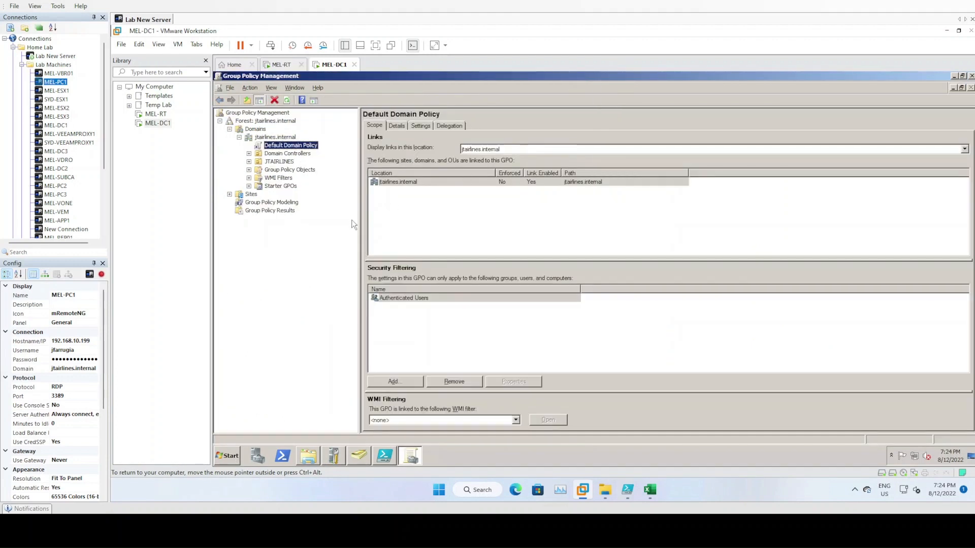
pyautogui.moveTo(358, 236); pyautogui.dragTo(372, 236)
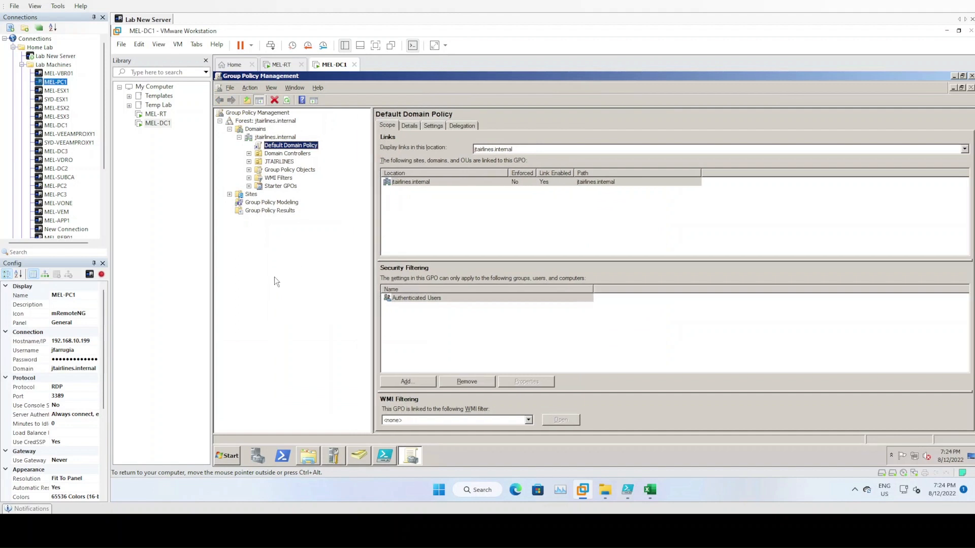
# - Expand the JTAIRLINES organizational unit and open the domain's Default Domain Policy for editing
pyautogui.click(249, 161)
pyautogui.rightClick(282, 145)
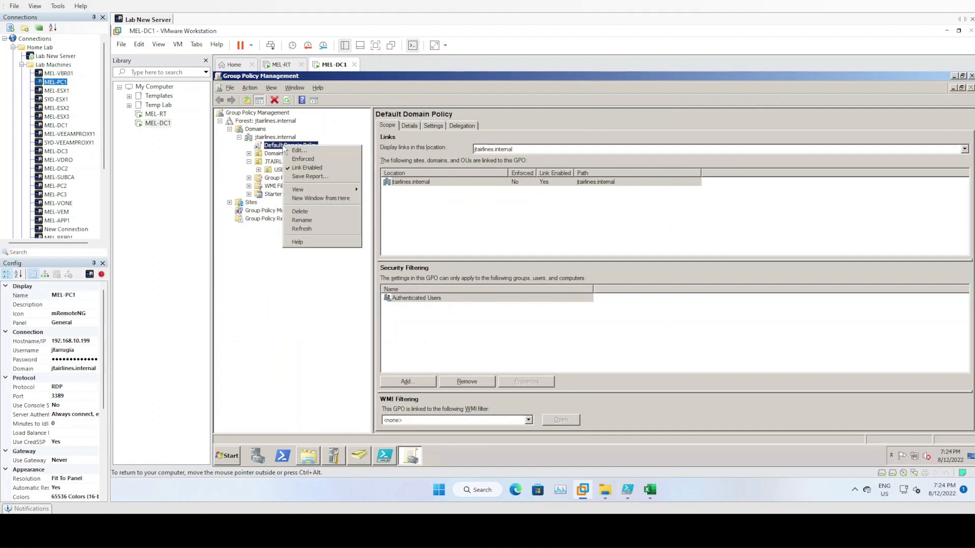
pyautogui.click(278, 149)
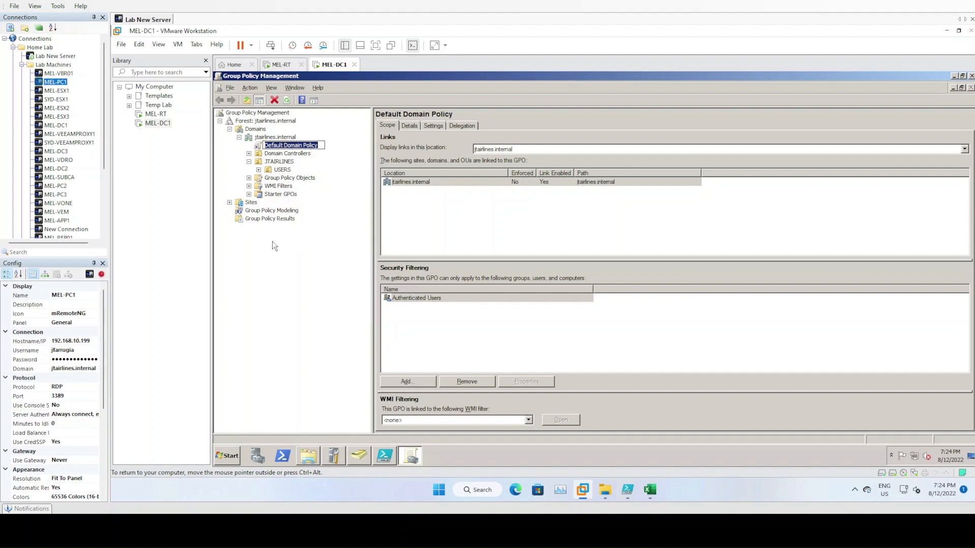
pyautogui.rightClick(293, 147)
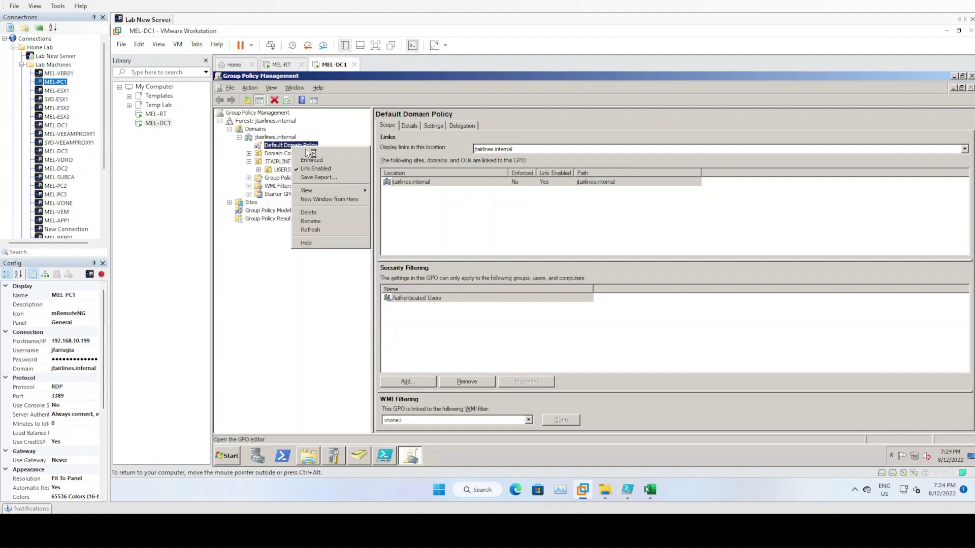
pyautogui.click(305, 152)
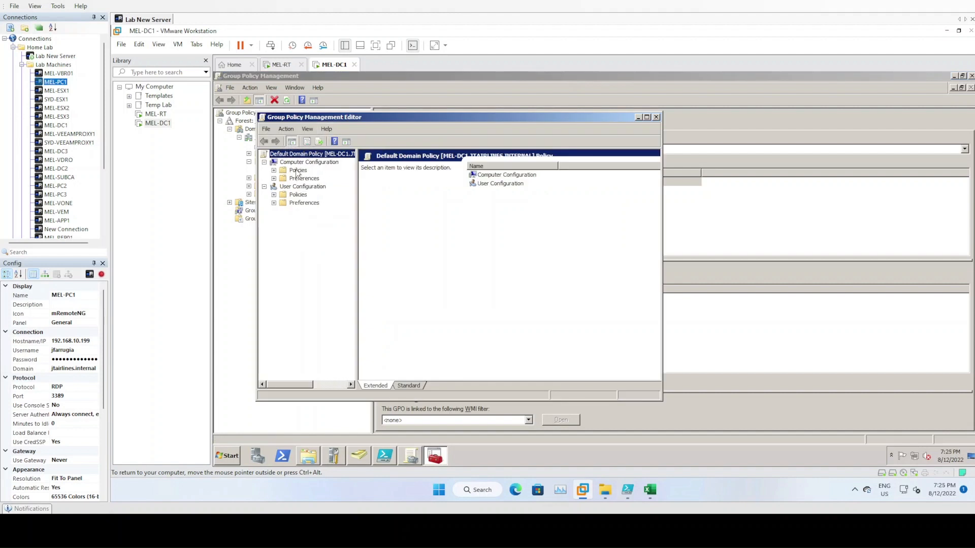
# - Display the Password Policy settings under Computer Configuration, Policies, Windows Settings, Security Settings, Account Policies
pyautogui.doubleClick(298, 170)
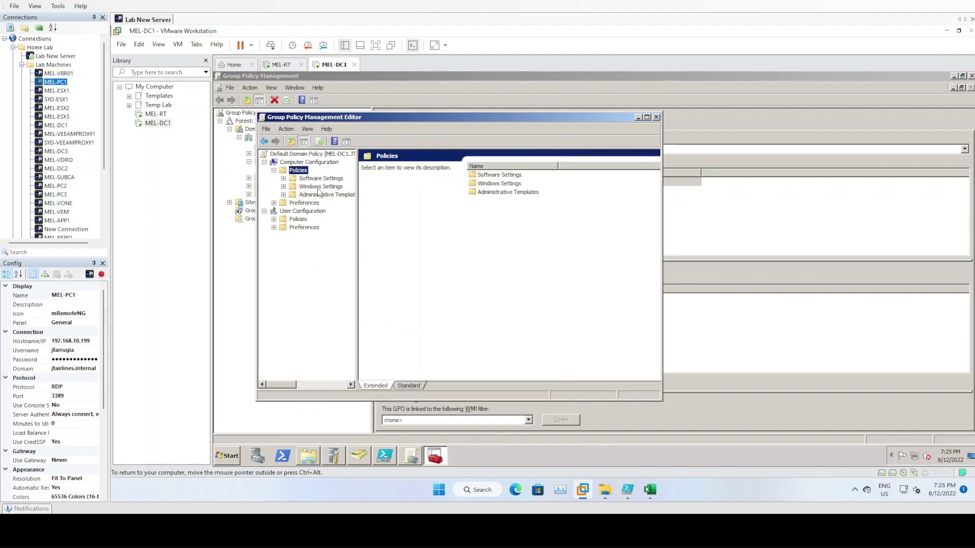
pyautogui.click(318, 186)
pyautogui.doubleClick(318, 187)
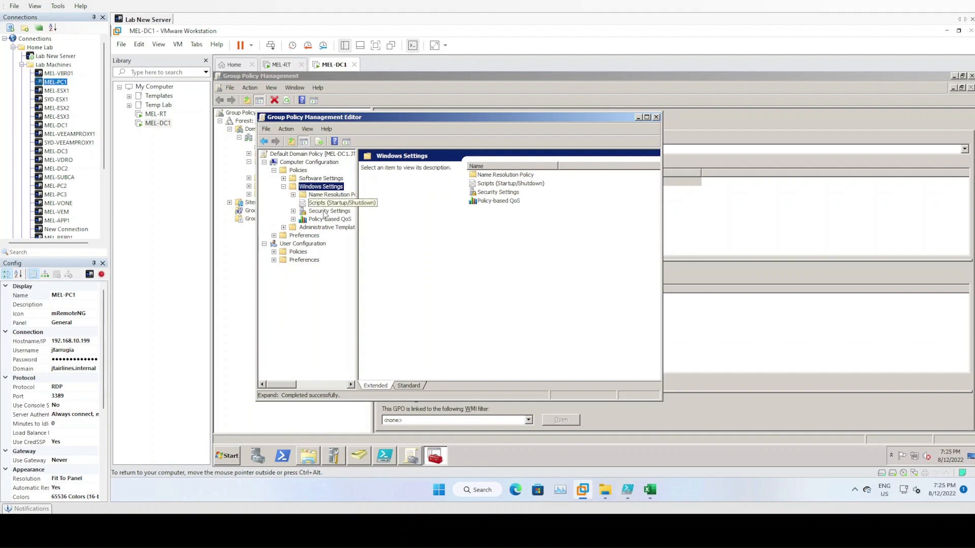
pyautogui.doubleClick(326, 212)
pyautogui.click(325, 219)
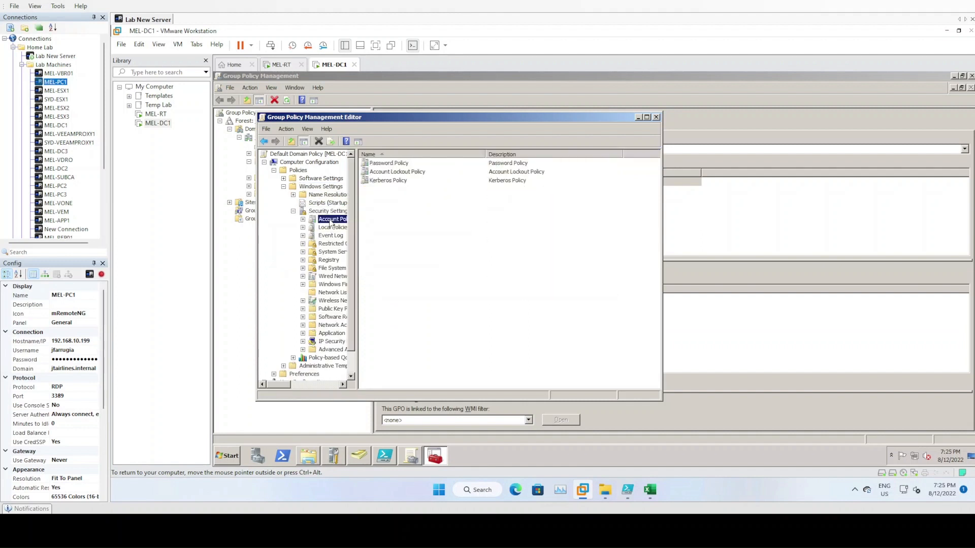
pyautogui.doubleClick(391, 164)
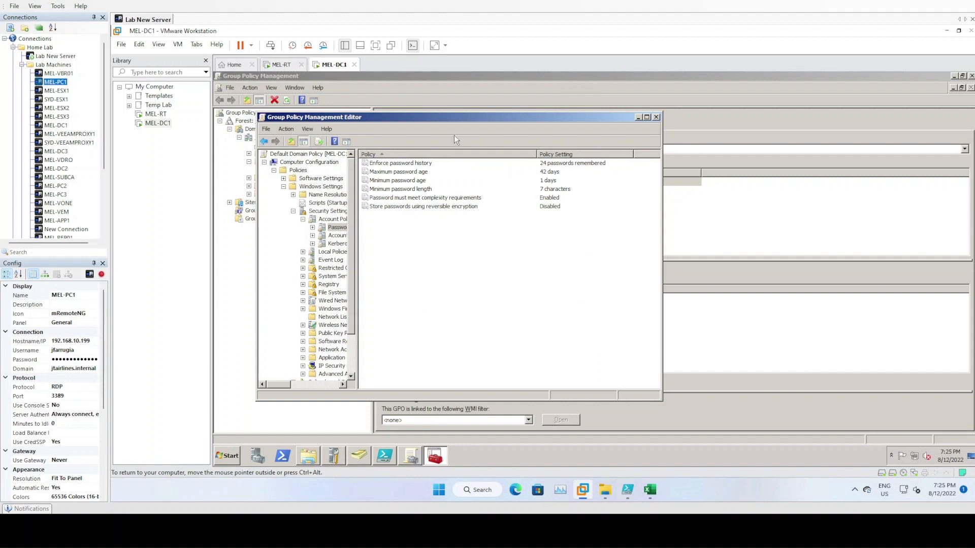
pyautogui.moveTo(468, 117); pyautogui.dragTo(484, 110)
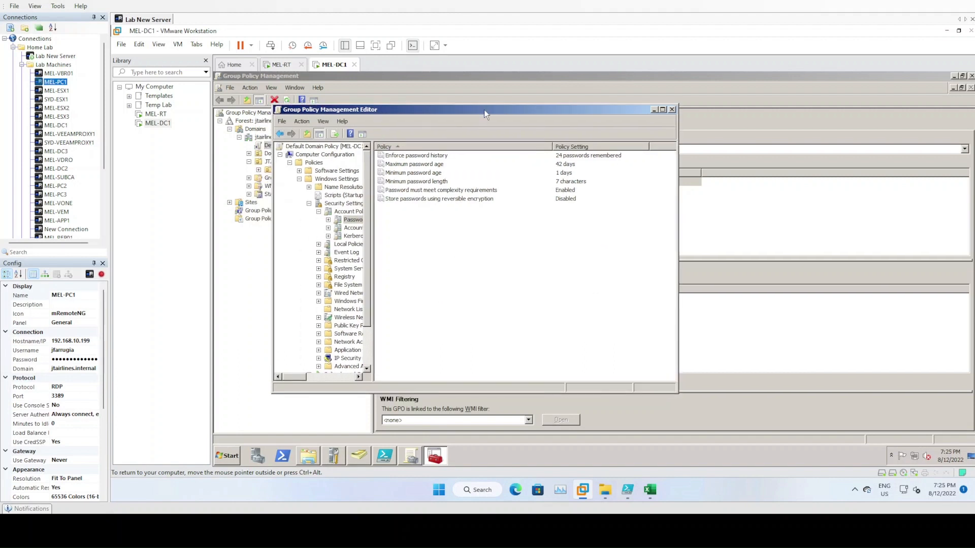
# - Set the Enforce password history policy to 0 passwords remembered
pyautogui.doubleClick(430, 157)
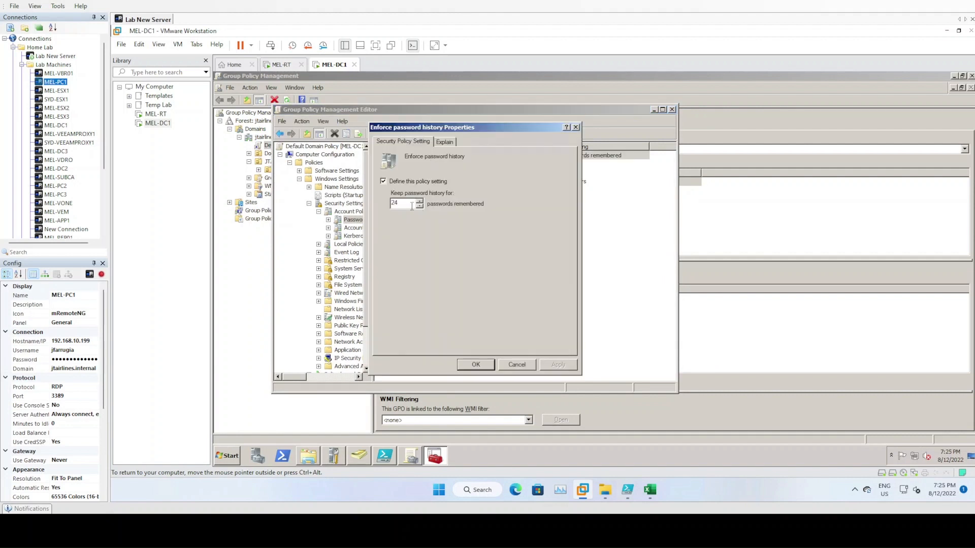
pyautogui.write('0')
pyautogui.click(476, 366)
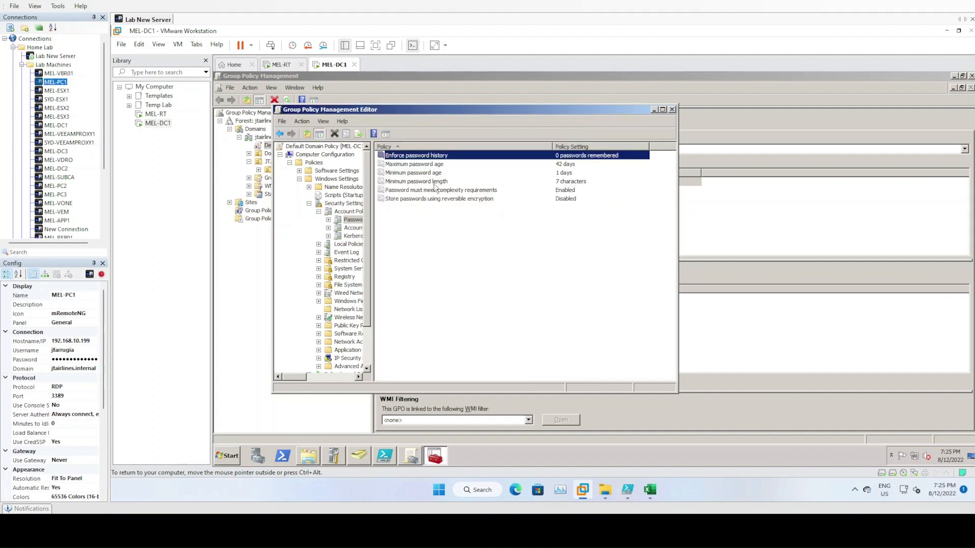
# - Set both the maximum password age and the minimum password age policies to 0 days
pyautogui.doubleClick(435, 166)
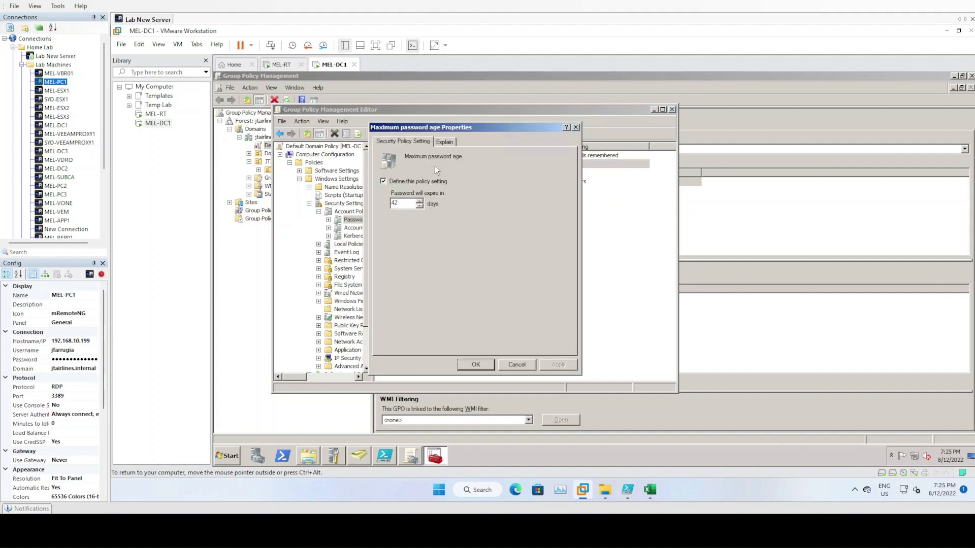
pyautogui.doubleClick(405, 207)
pyautogui.write('0')
pyautogui.click(488, 366)
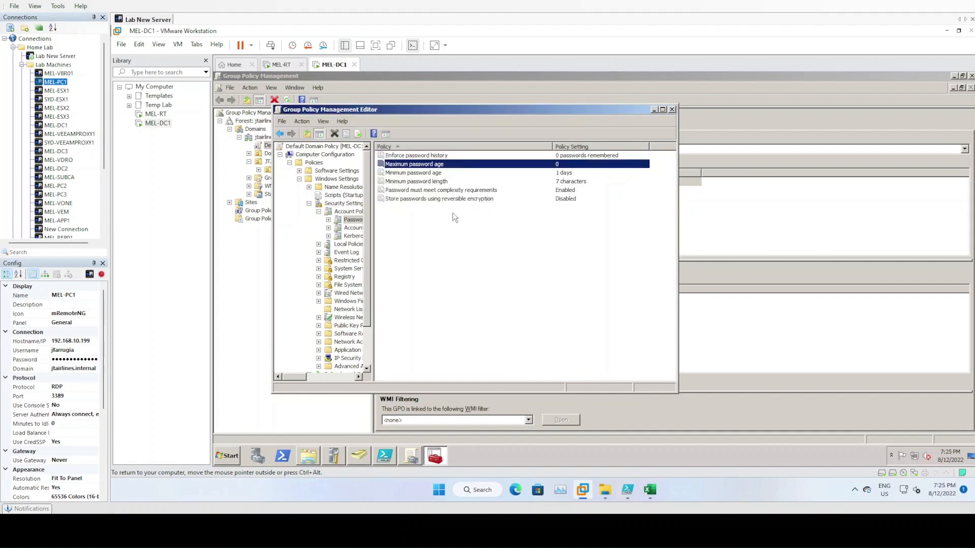
pyautogui.doubleClick(422, 173)
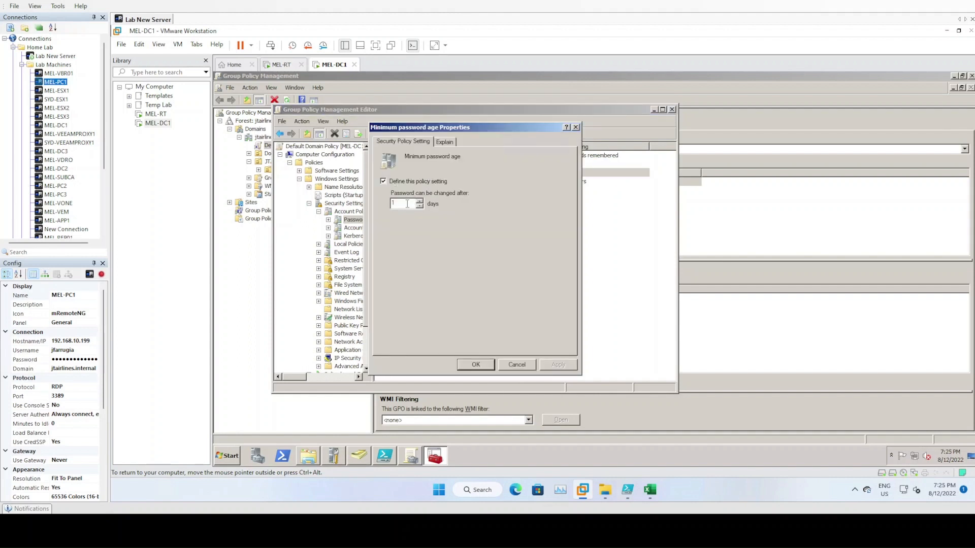
pyautogui.doubleClick(406, 204)
pyautogui.write('0')
pyautogui.click(488, 365)
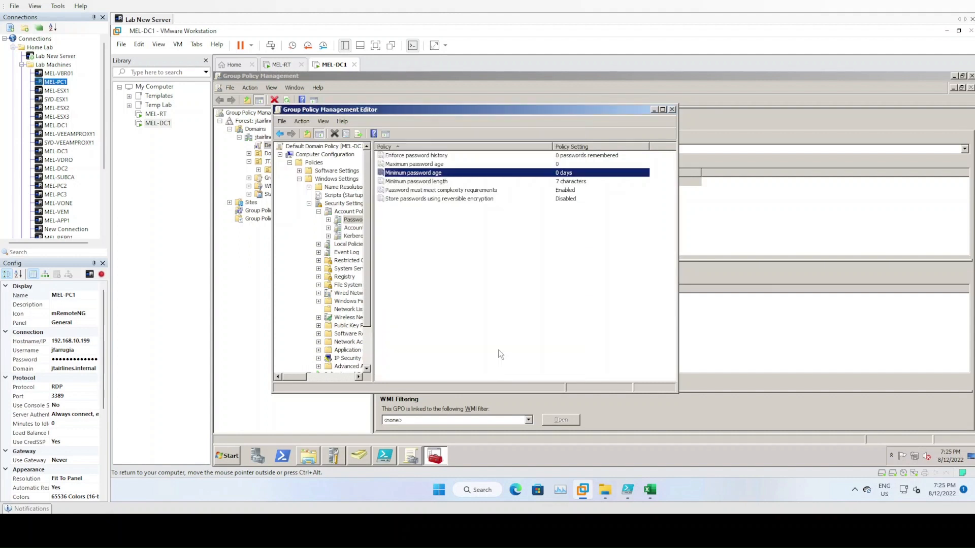
# - Set the Minimum password length policy to 3 characters
pyautogui.doubleClick(415, 182)
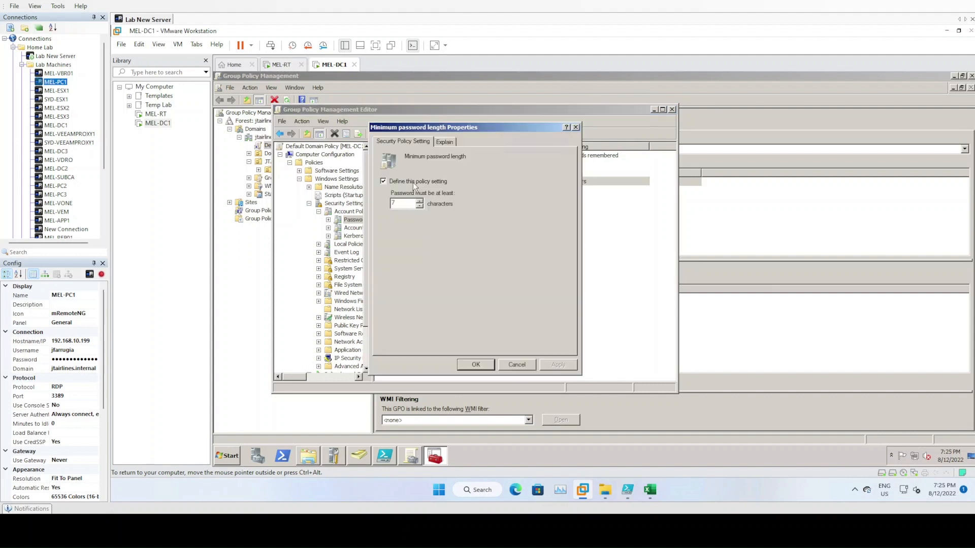
pyautogui.doubleClick(390, 203)
pyautogui.write('3')
pyautogui.click(471, 365)
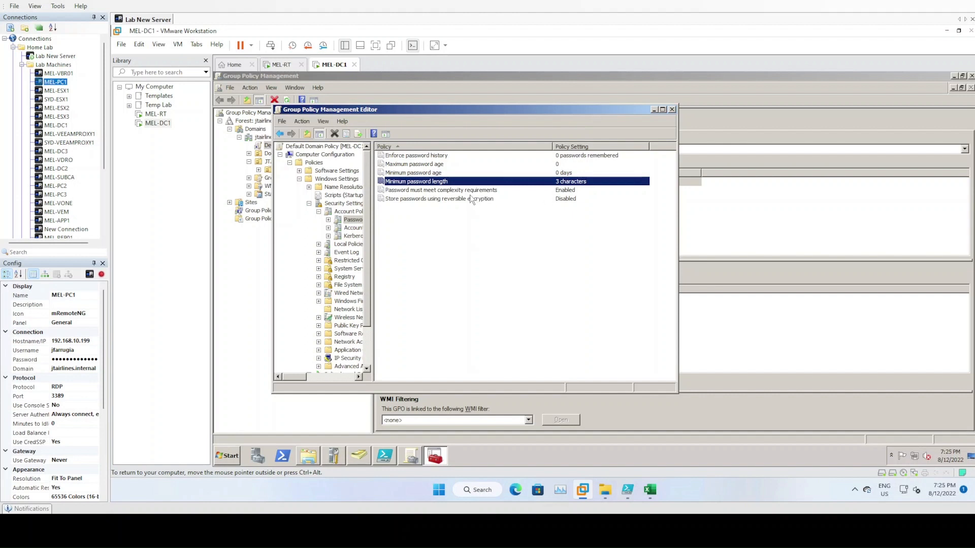
# - Disable the policy that passwords must meet complexity requirements, and close the Default Domain Policy editor
pyautogui.doubleClick(428, 192)
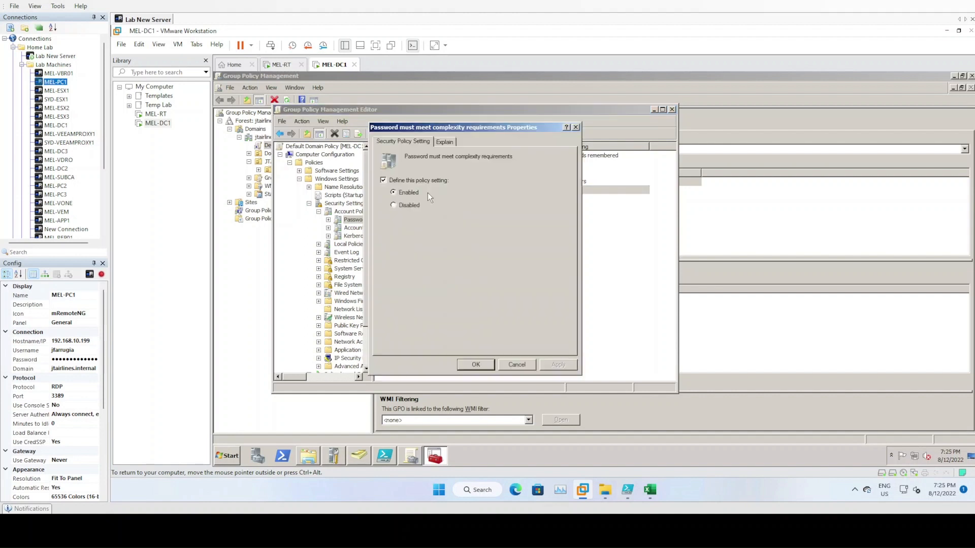
pyautogui.click(394, 205)
pyautogui.click(489, 365)
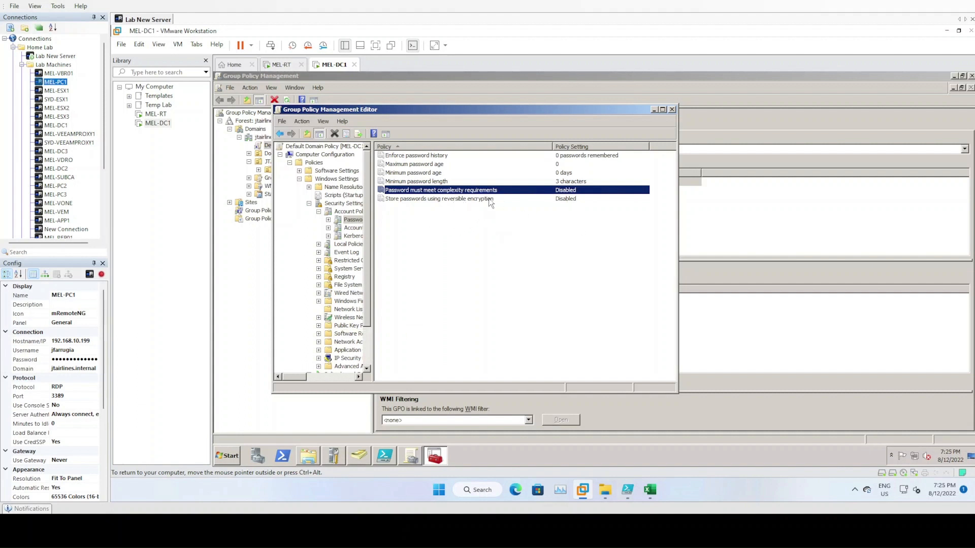
pyautogui.click(458, 234)
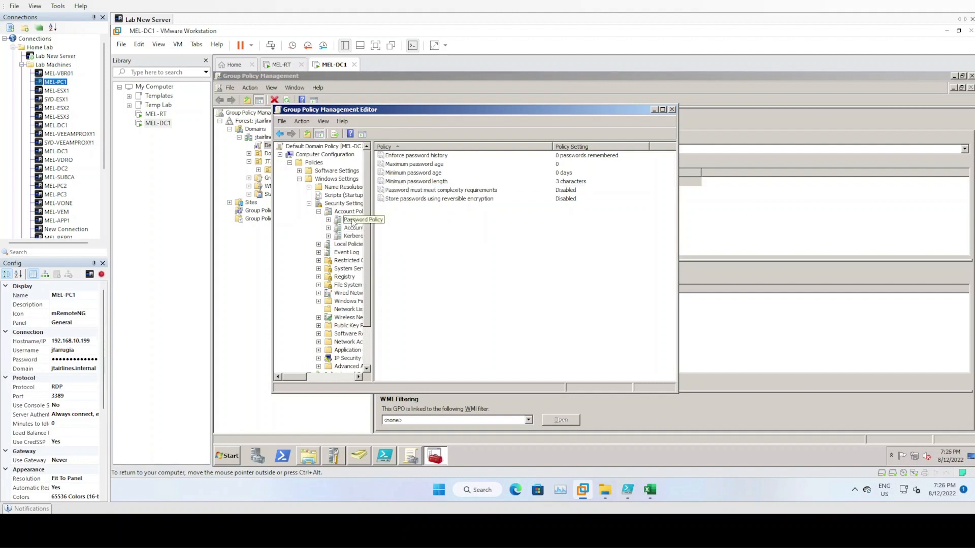
pyautogui.moveTo(350, 109); pyautogui.dragTo(431, 109)
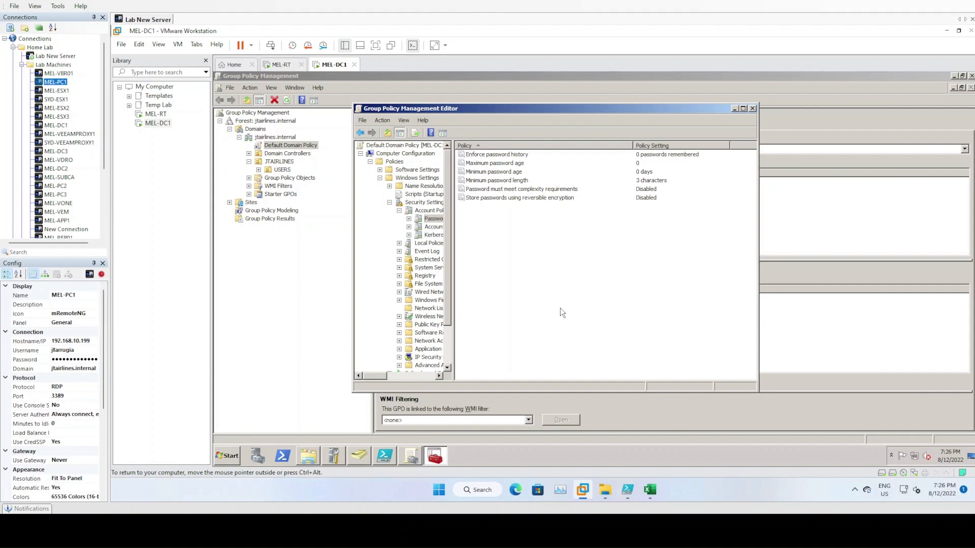
pyautogui.click(752, 108)
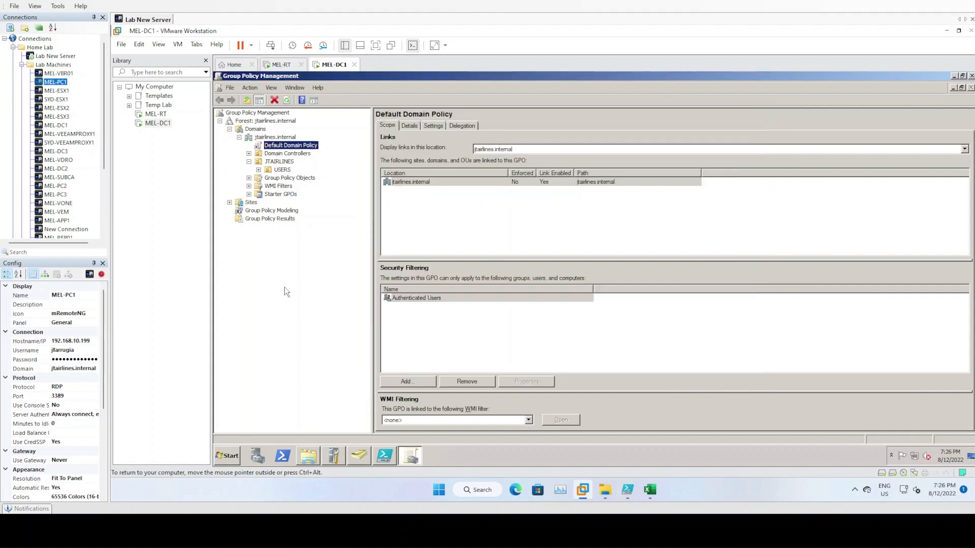
# - Create a GPO named "Disable Autolock" in the jtairlines.internal domain and link it there
pyautogui.rightClick(278, 138)
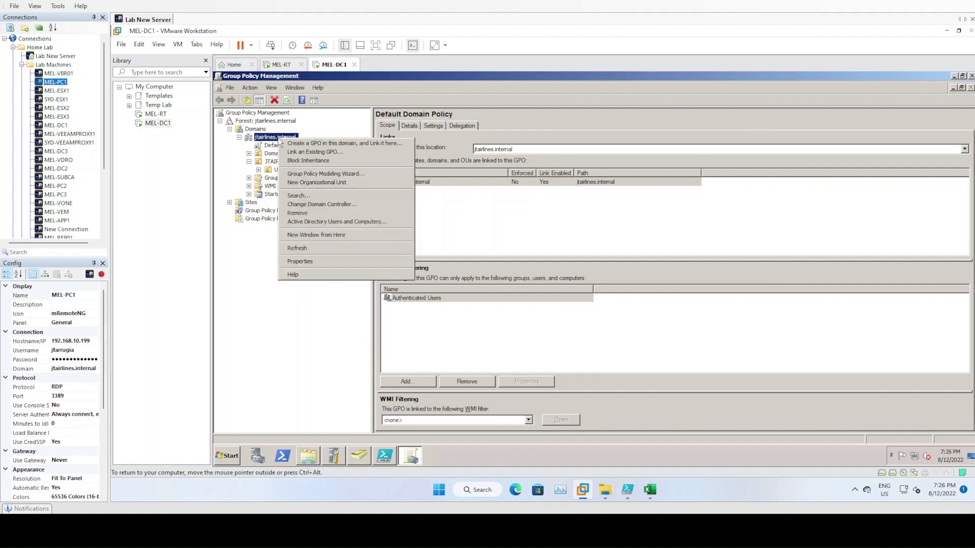
pyautogui.click(318, 146)
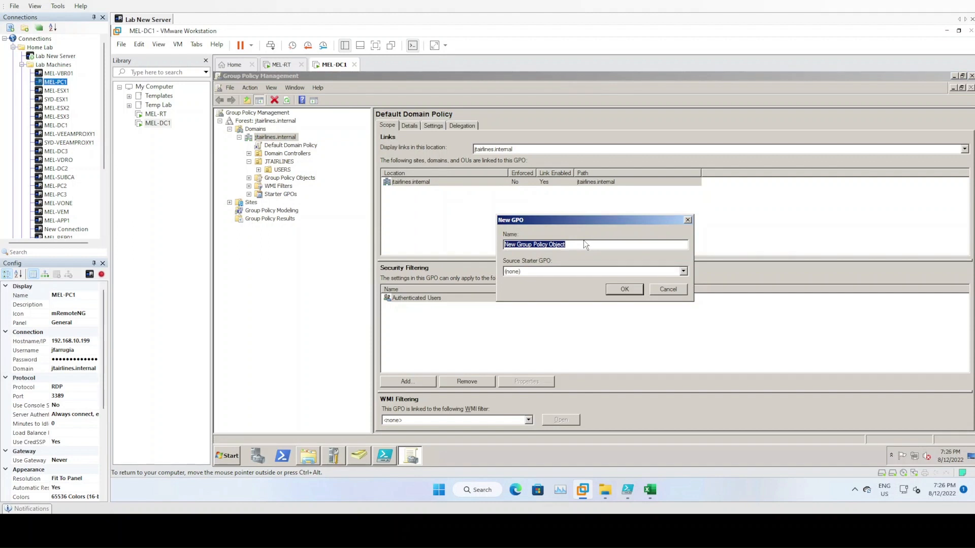
pyautogui.write('DisAble Autolock')
pyautogui.press('Return')
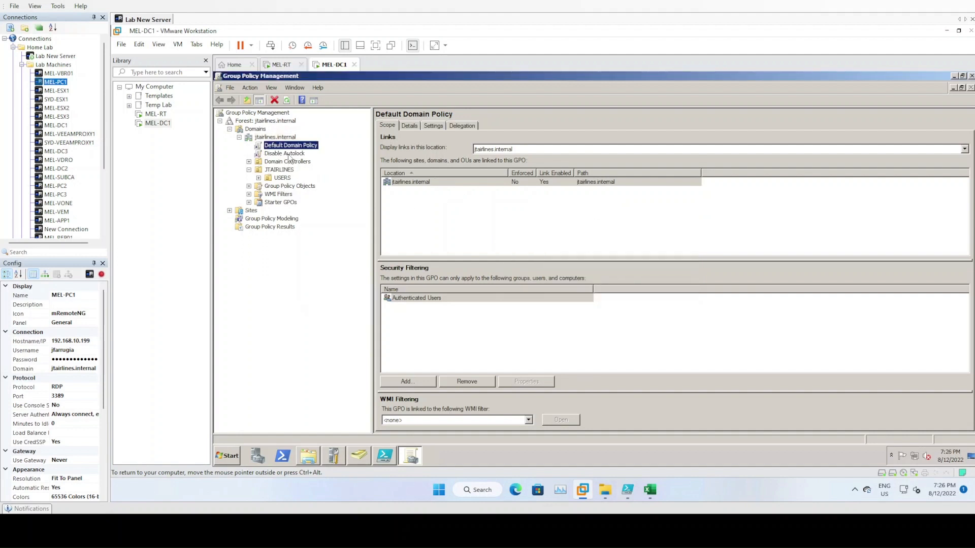
# - Open the Disable Autolock GPO linked to the jtairlines.internal domain for editing
pyautogui.click(287, 153)
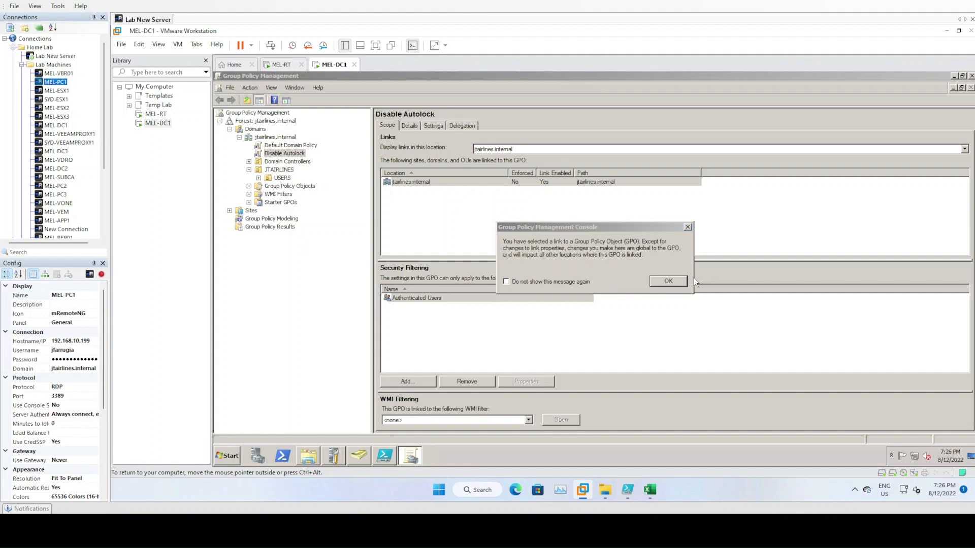
pyautogui.click(682, 282)
pyautogui.rightClick(287, 157)
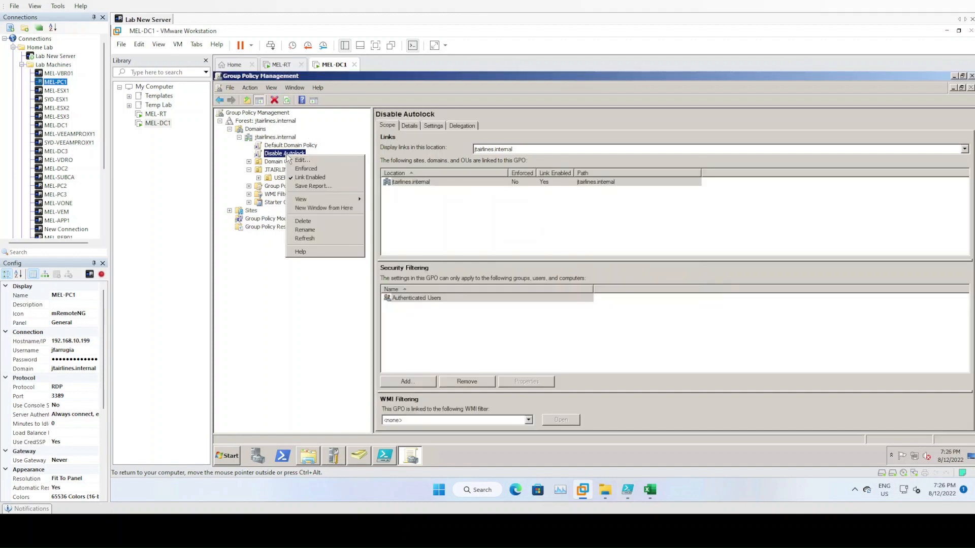
pyautogui.click(299, 160)
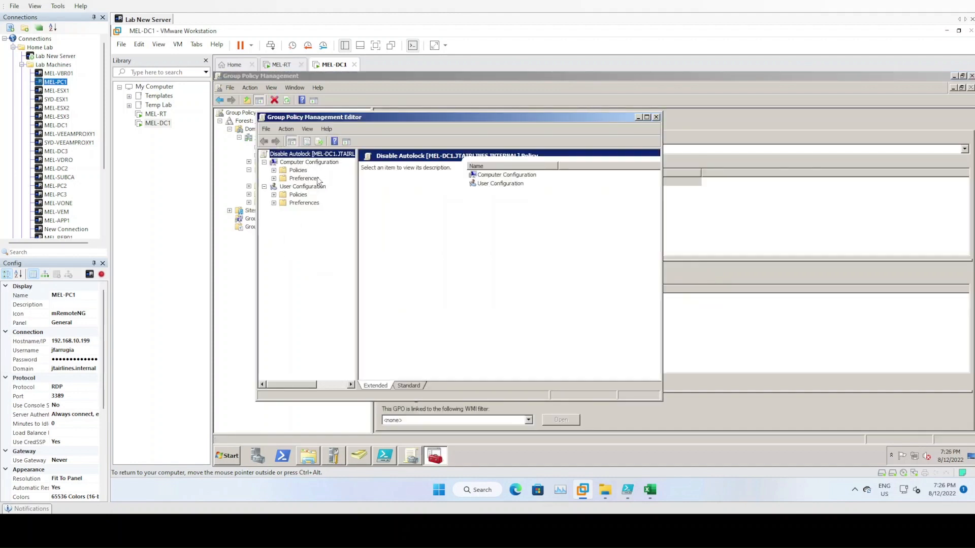
# - Start a new Power Plan (Windows Vista and later) preference item in the Power Options of Computer Configuration
pyautogui.click(274, 178)
pyautogui.click(283, 187)
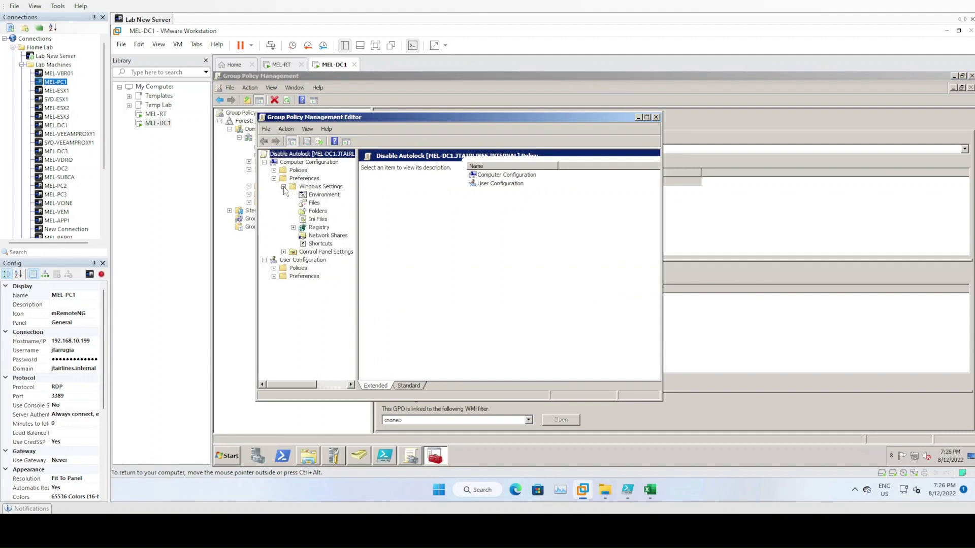
pyautogui.click(284, 186)
pyautogui.click(283, 195)
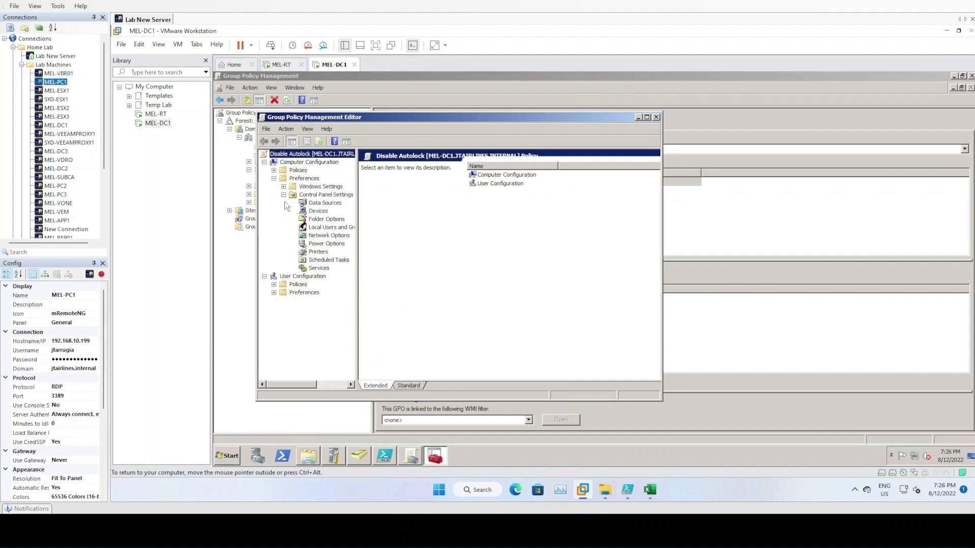
pyautogui.click(330, 244)
pyautogui.rightClick(485, 219)
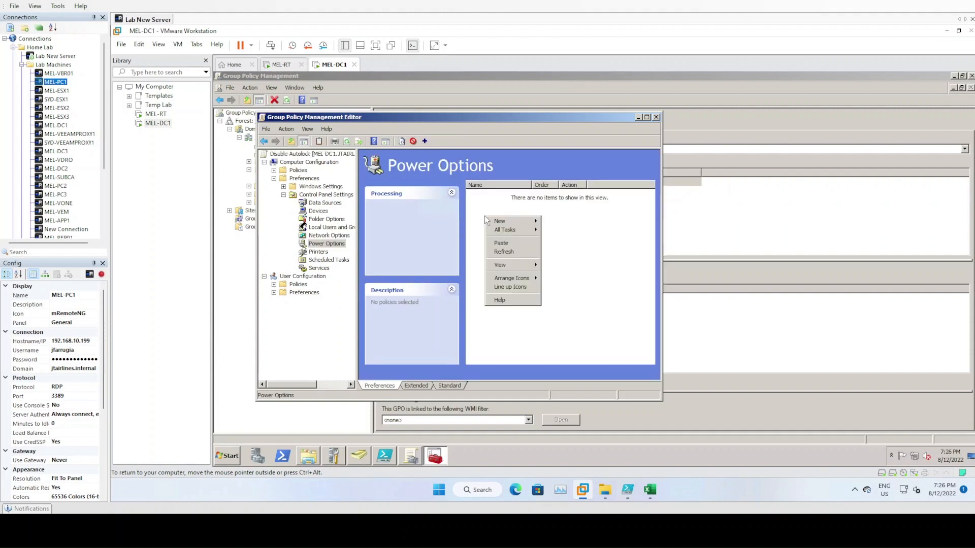
pyautogui.moveTo(498, 221)
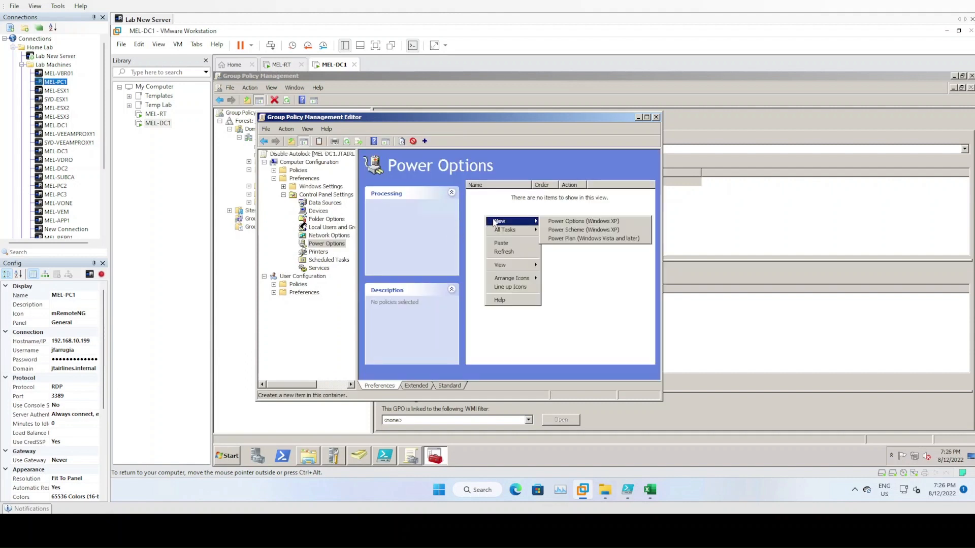
pyautogui.click(570, 239)
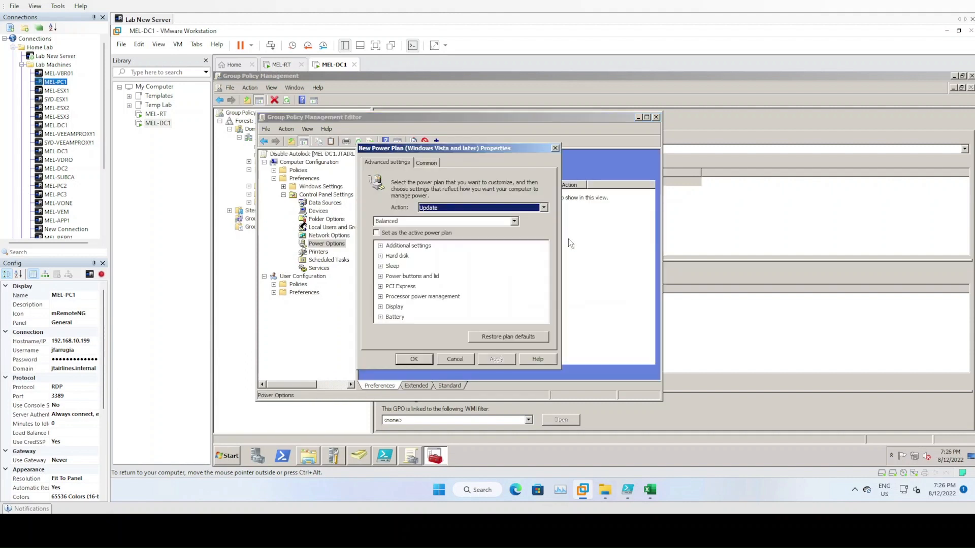
# - Set the plan's display turn-off time to 0 minutes both on battery and plugged in, save the plan and close the GPO editor
pyautogui.click(380, 308)
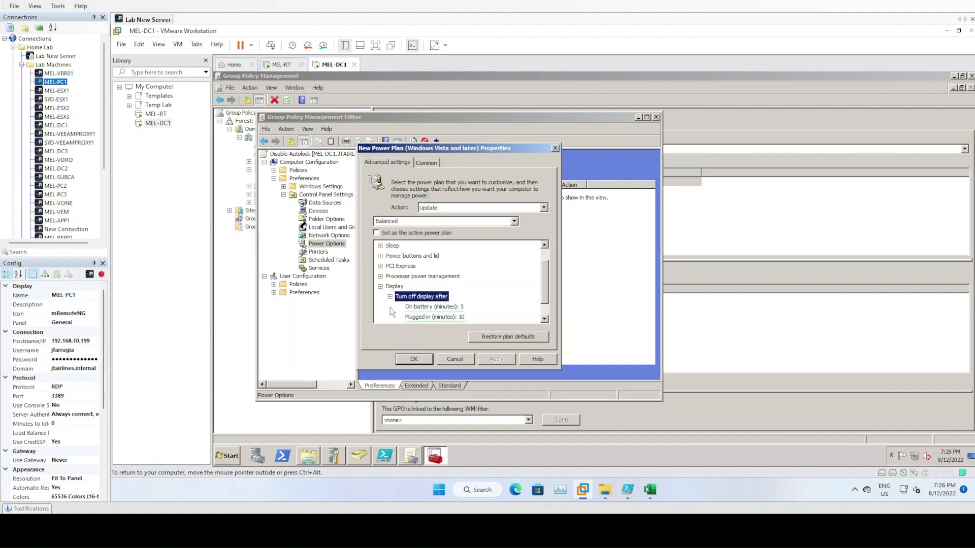
pyautogui.scroll(-1, 447, 305)
pyautogui.click(463, 287)
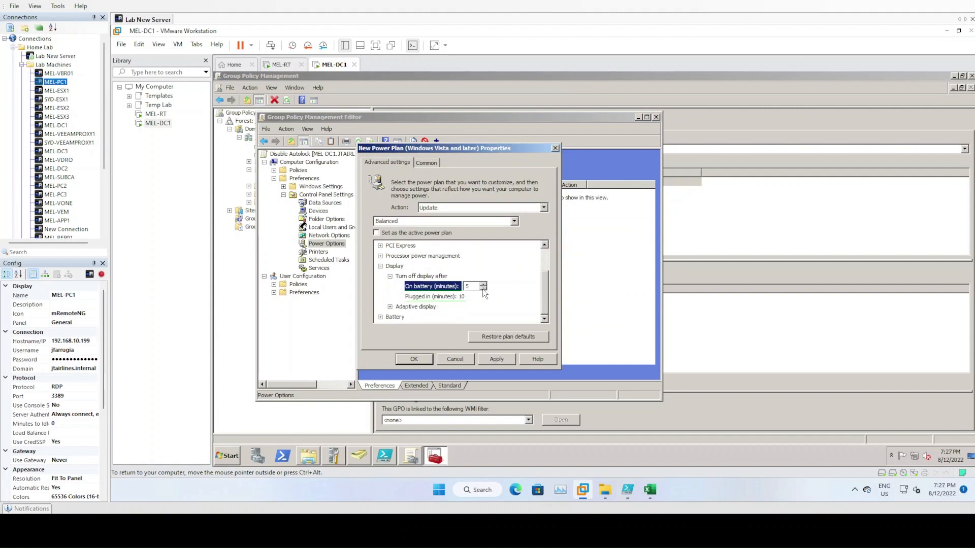
pyautogui.click(482, 289)
pyautogui.click(482, 289)
pyautogui.click(464, 296)
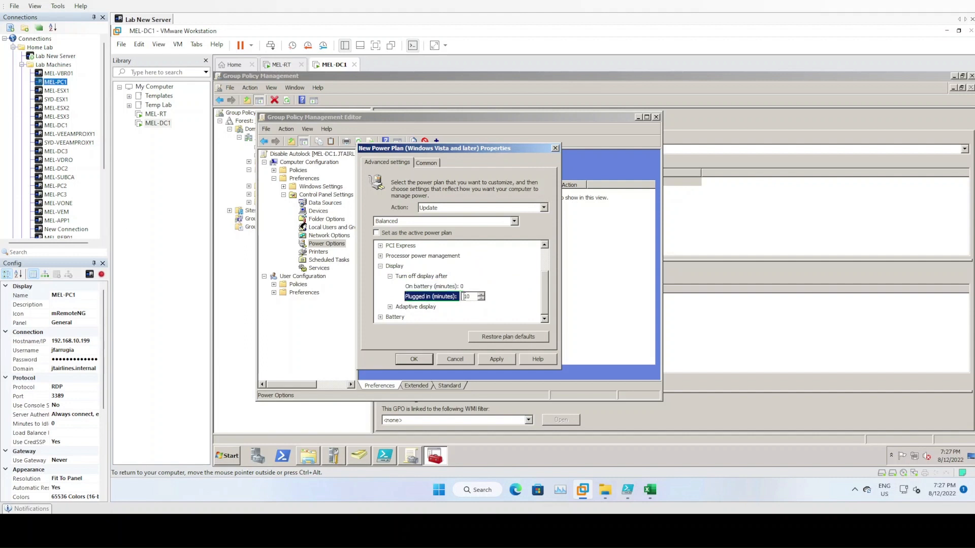
pyautogui.click(481, 299)
pyautogui.click(497, 359)
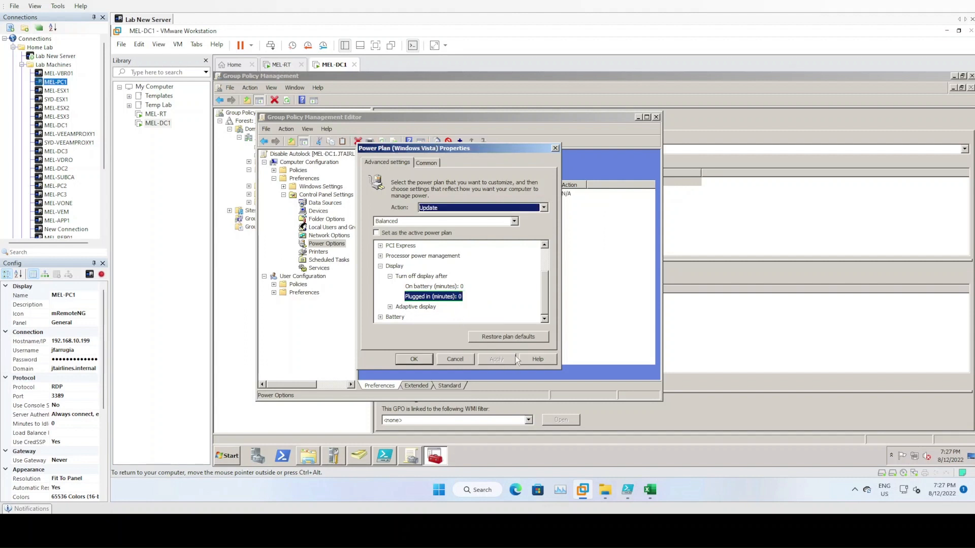
pyautogui.click(414, 358)
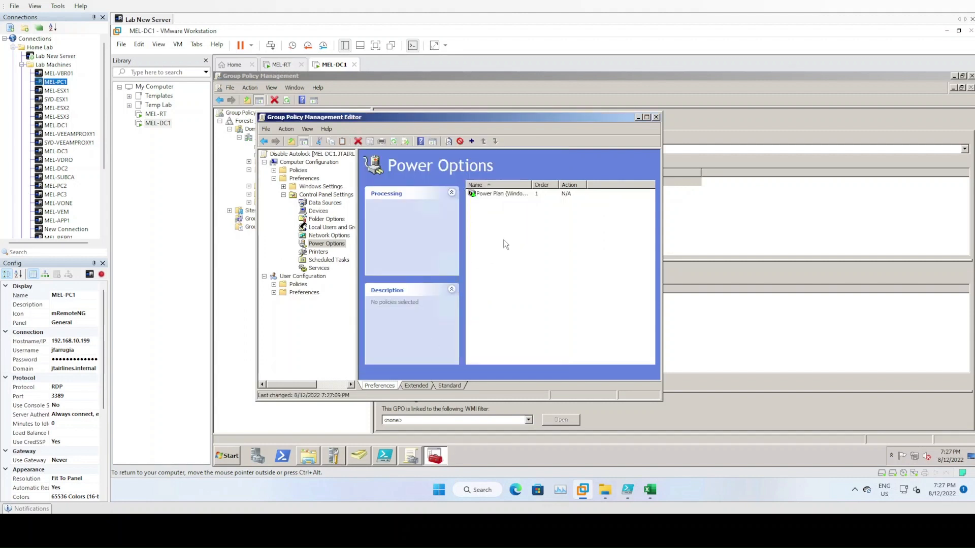
pyautogui.moveTo(419, 117); pyautogui.dragTo(517, 118)
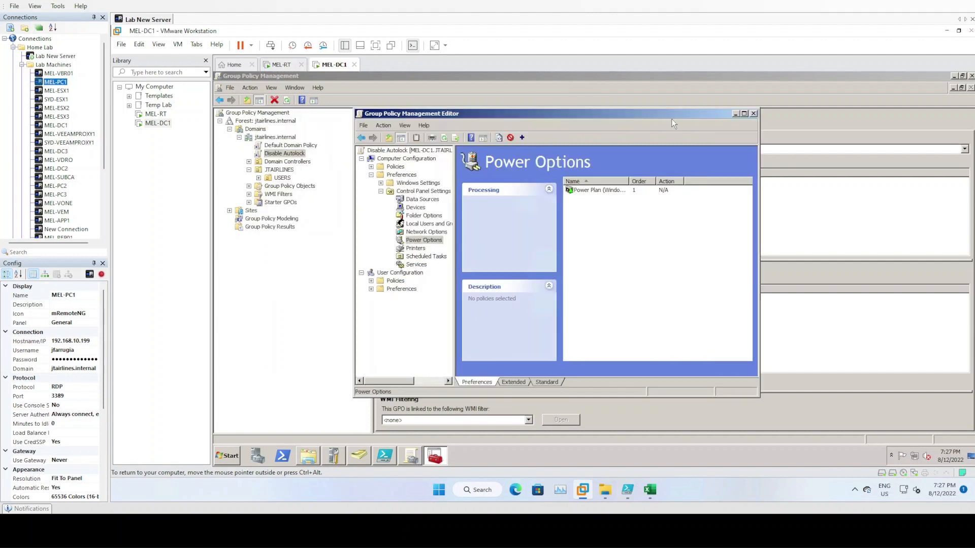
pyautogui.click(754, 117)
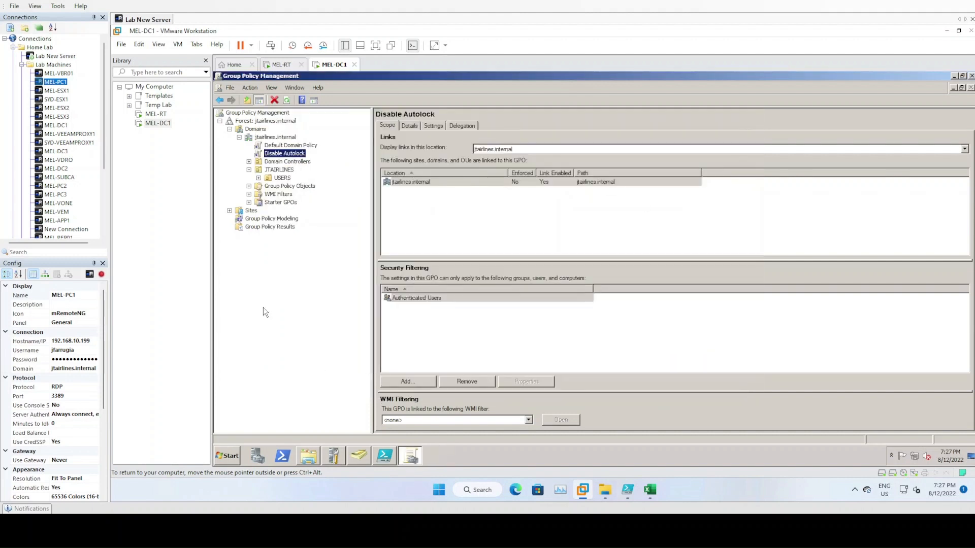
# - Force a Group Policy update from a Command Prompt with gpupdate /force, and close the prompt
pyautogui.click(234, 456)
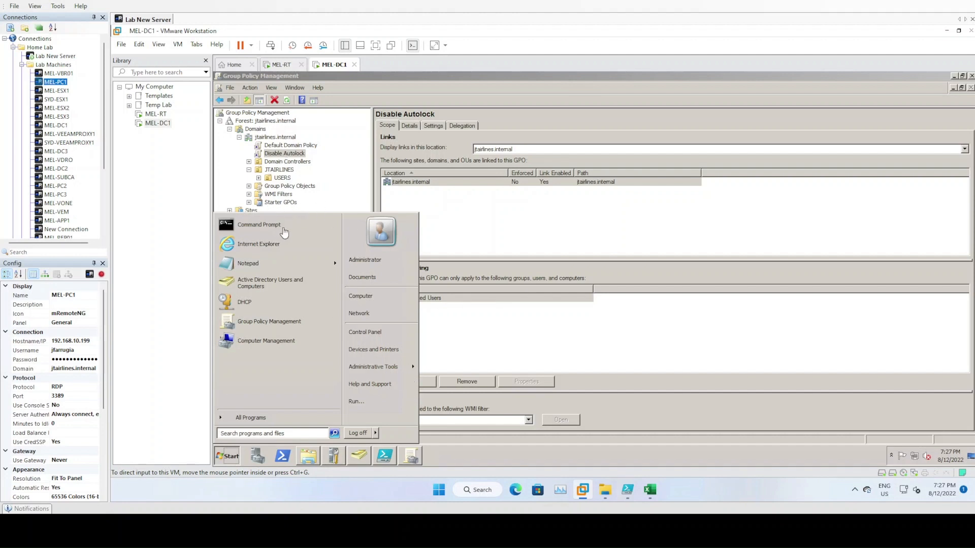
pyautogui.click(273, 226)
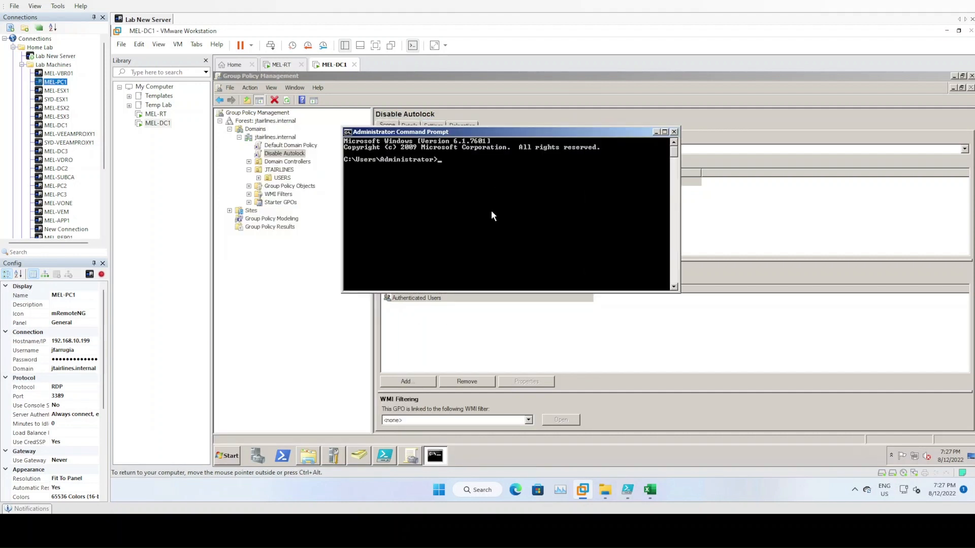
pyautogui.write('gpupdate /force')
pyautogui.press('Return')
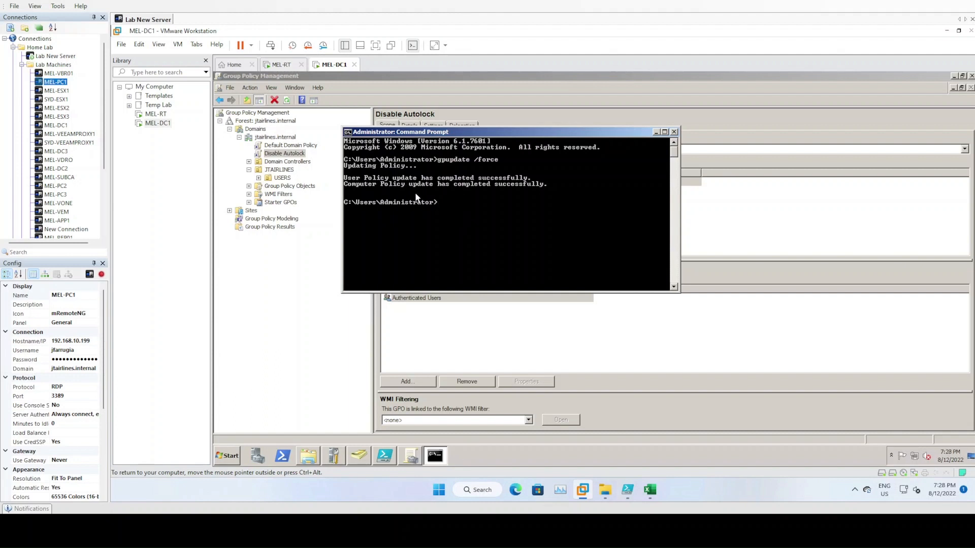
pyautogui.click(674, 133)
pyautogui.click(674, 132)
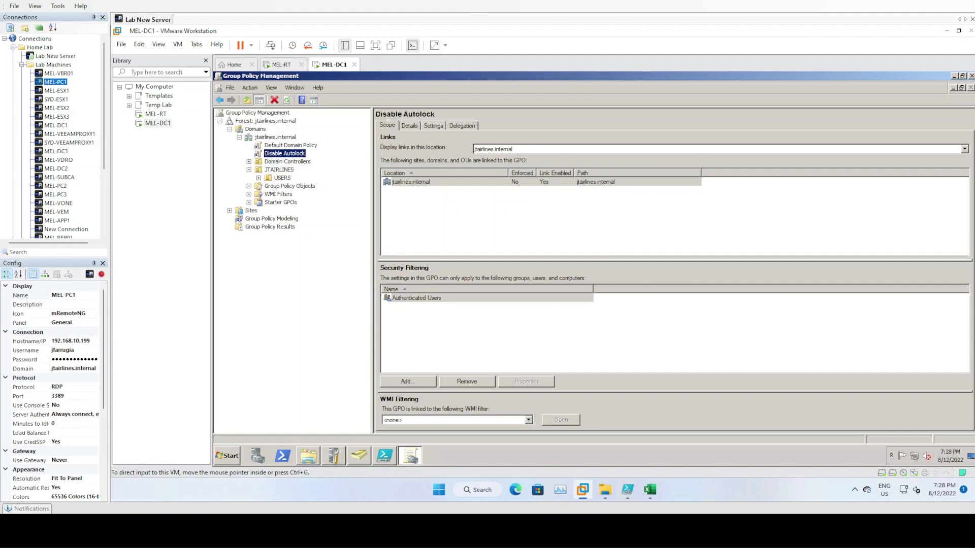
# - Open the Shares folder on the DATA (D:) drive and look through the contents of its Admin_Shares folder
pyautogui.click(307, 456)
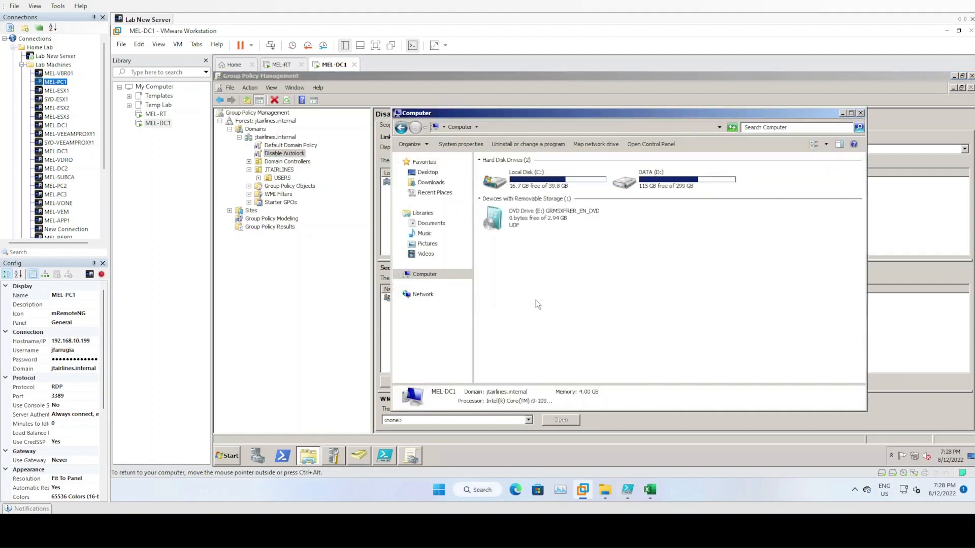
pyautogui.click(551, 182)
pyautogui.click(654, 177)
pyautogui.doubleClick(654, 178)
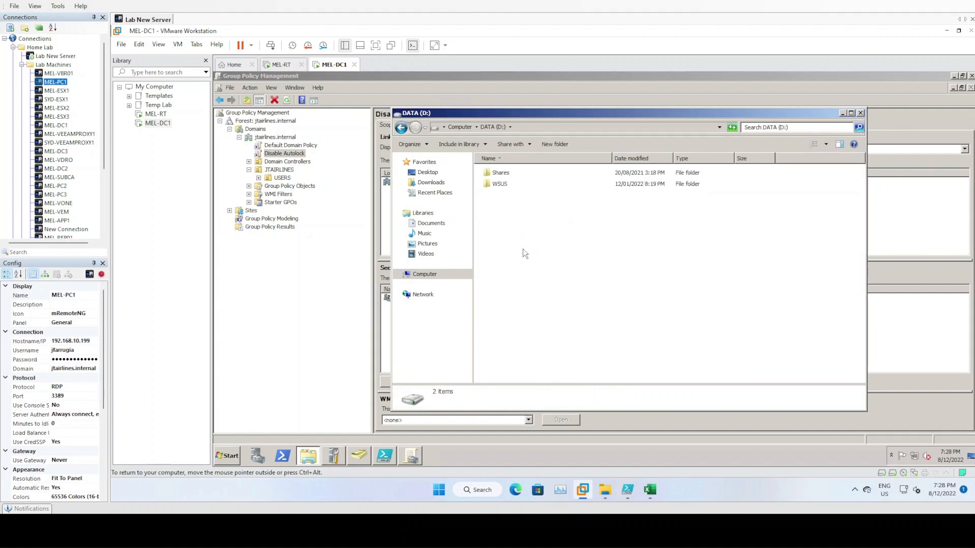
pyautogui.click(500, 178)
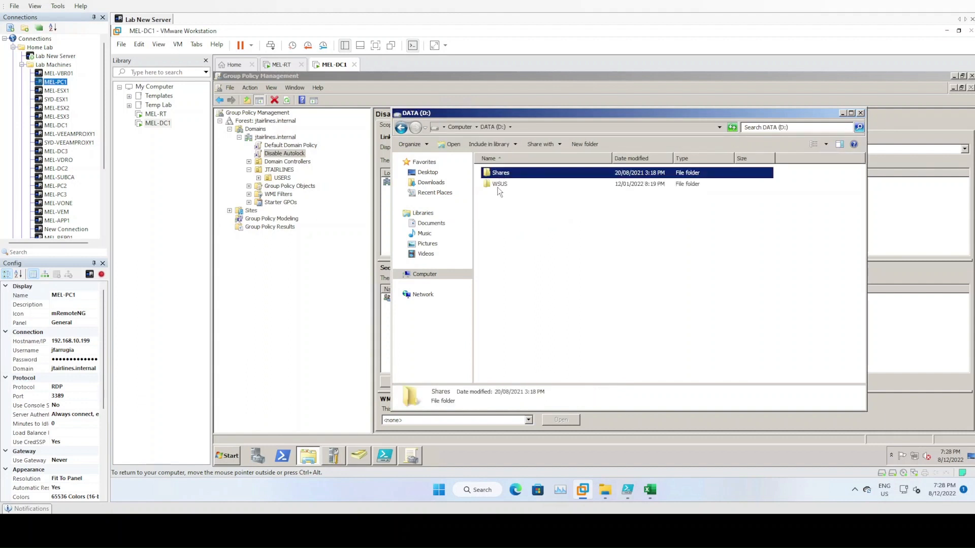
pyautogui.click(498, 186)
pyautogui.doubleClick(498, 174)
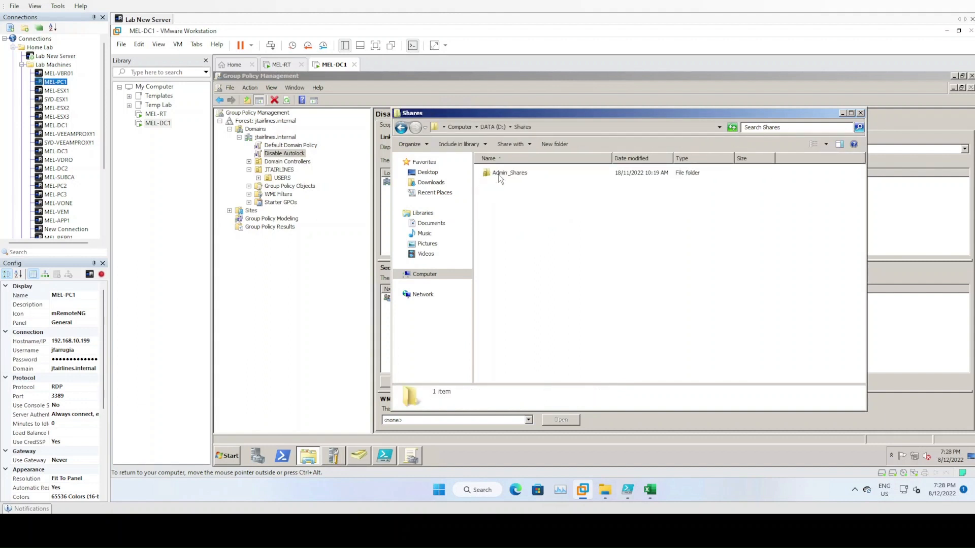
pyautogui.doubleClick(498, 175)
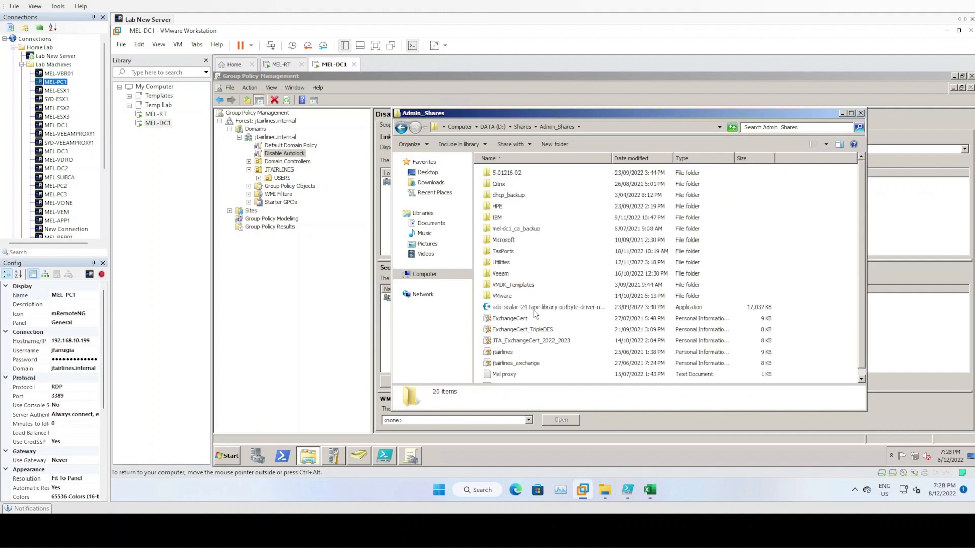
pyautogui.click(505, 242)
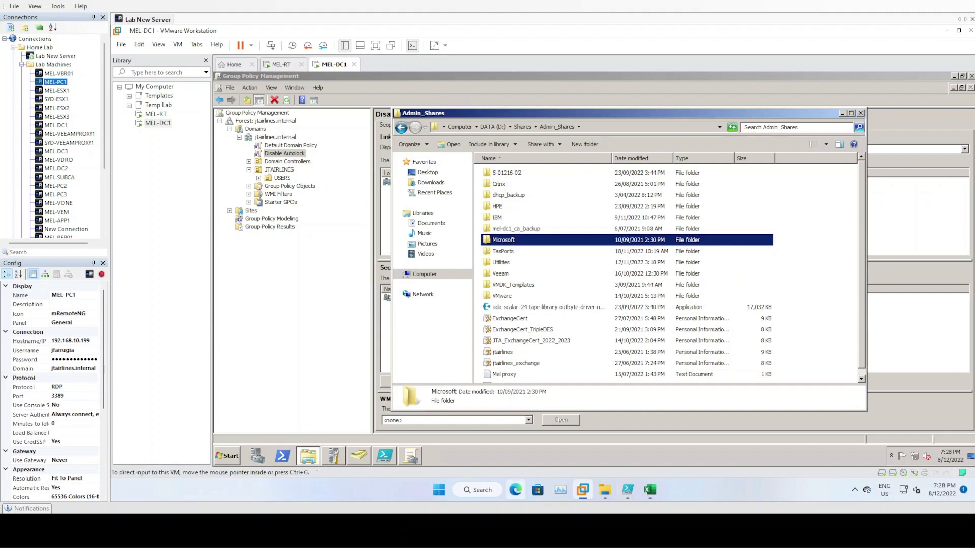
pyautogui.click(510, 231)
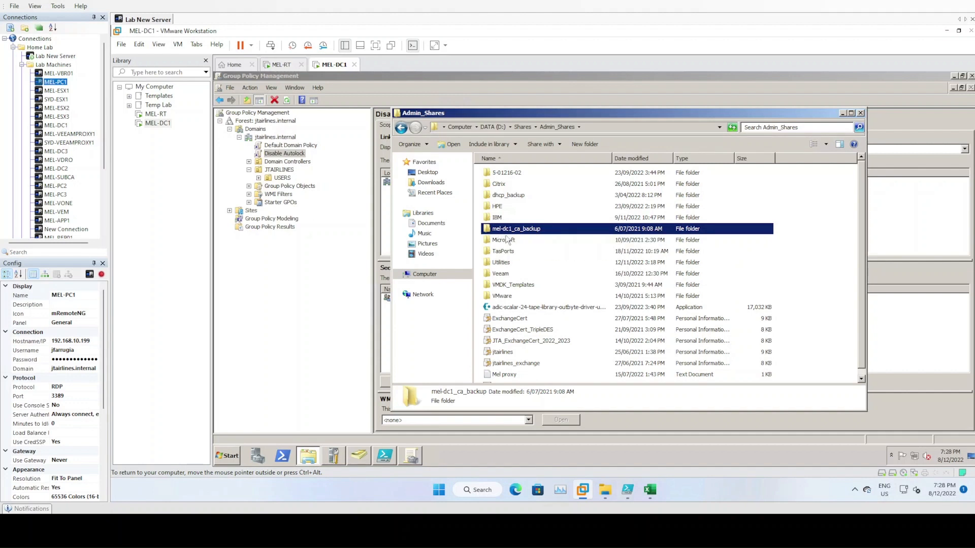
pyautogui.click(524, 127)
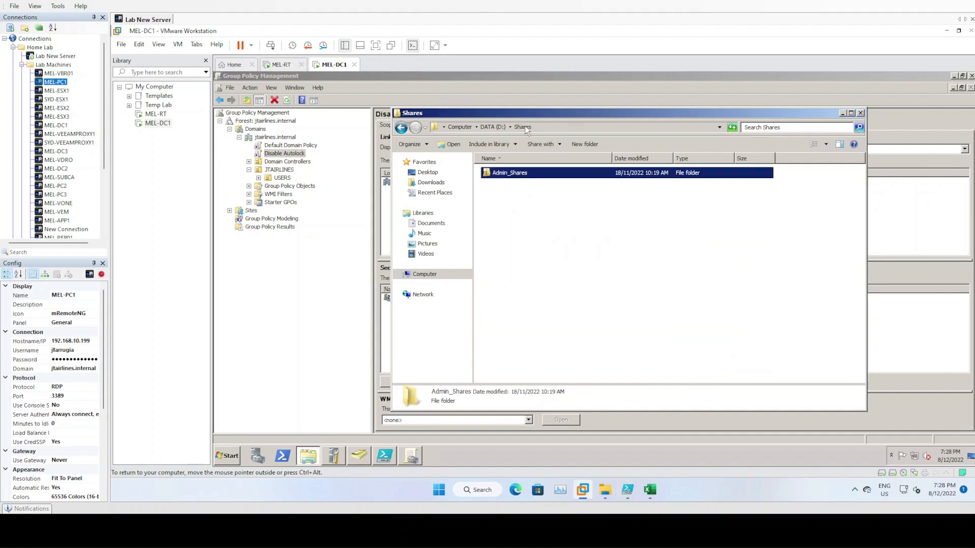
# - Enable sharing of the Admin_Shares folder through Advanced Sharing, with Admin_Shares as the share name
pyautogui.rightClick(506, 178)
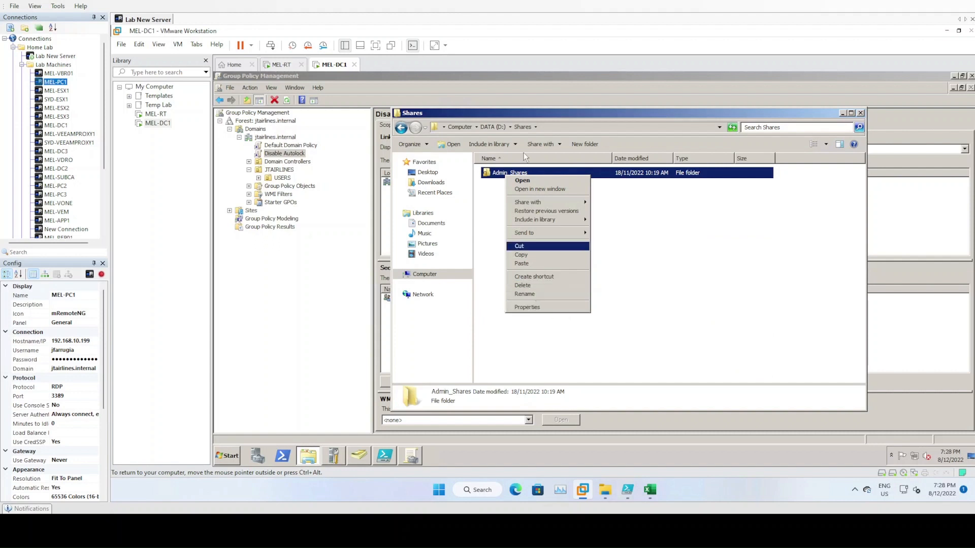
pyautogui.click(539, 307)
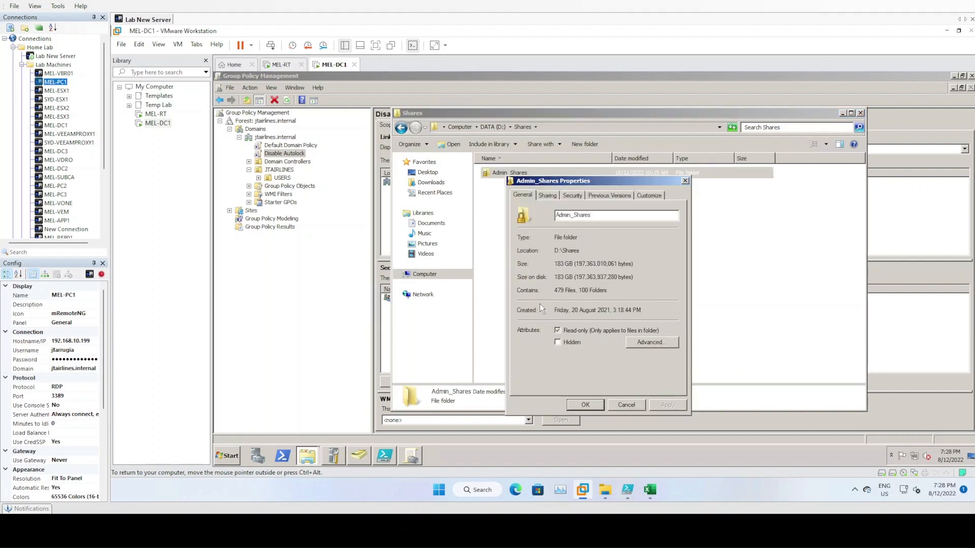
pyautogui.click(546, 196)
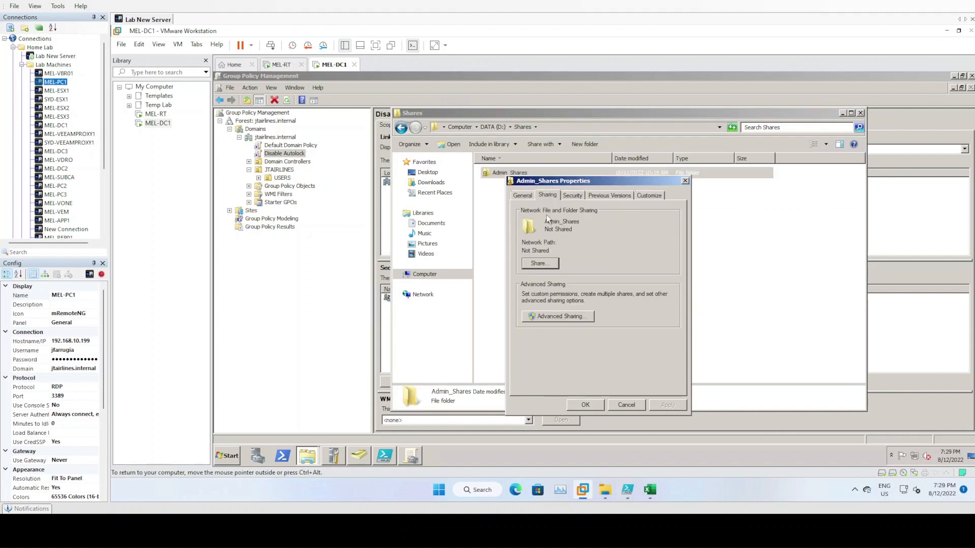
pyautogui.click(568, 316)
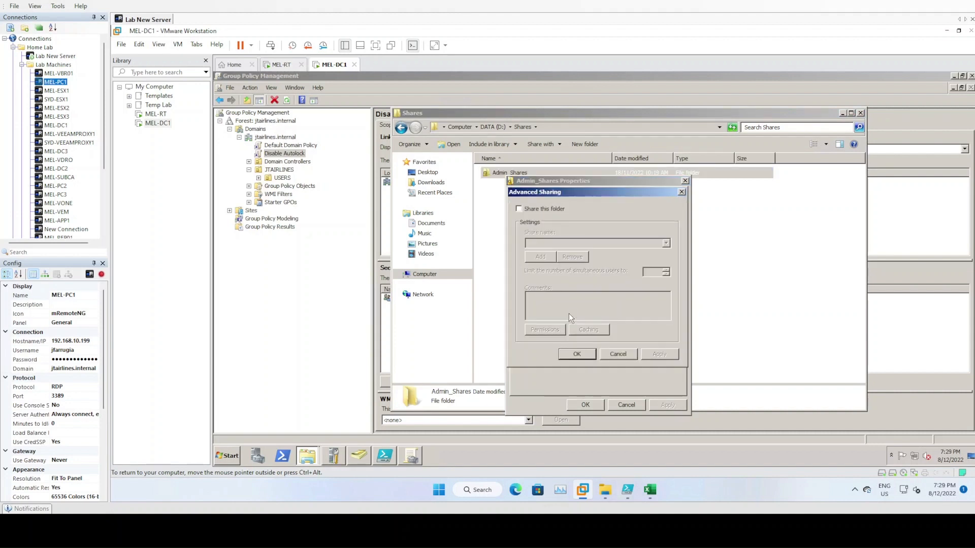
pyautogui.click(538, 211)
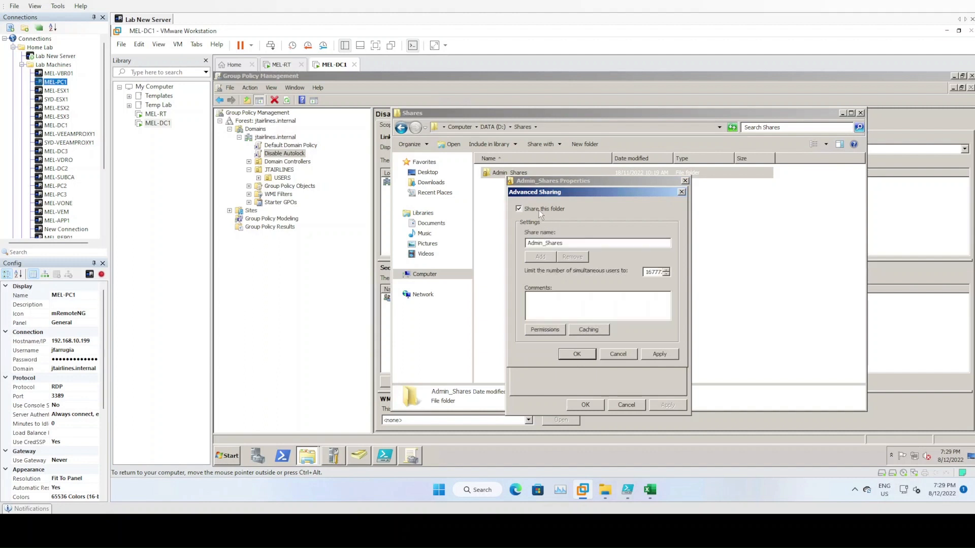
pyautogui.click(571, 244)
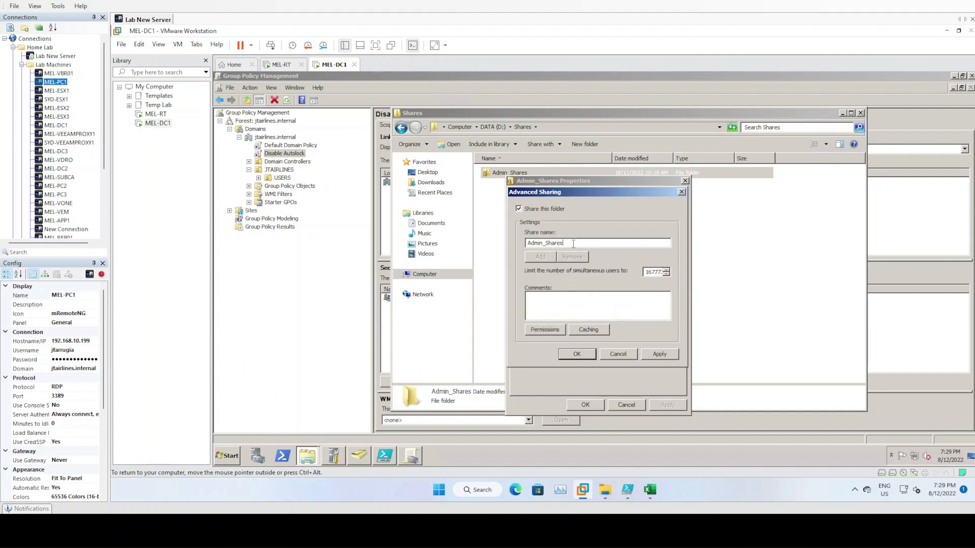
# - Remove Everyone from the Admin_Shares share permissions and add the domain's Administrator account
pyautogui.click(544, 332)
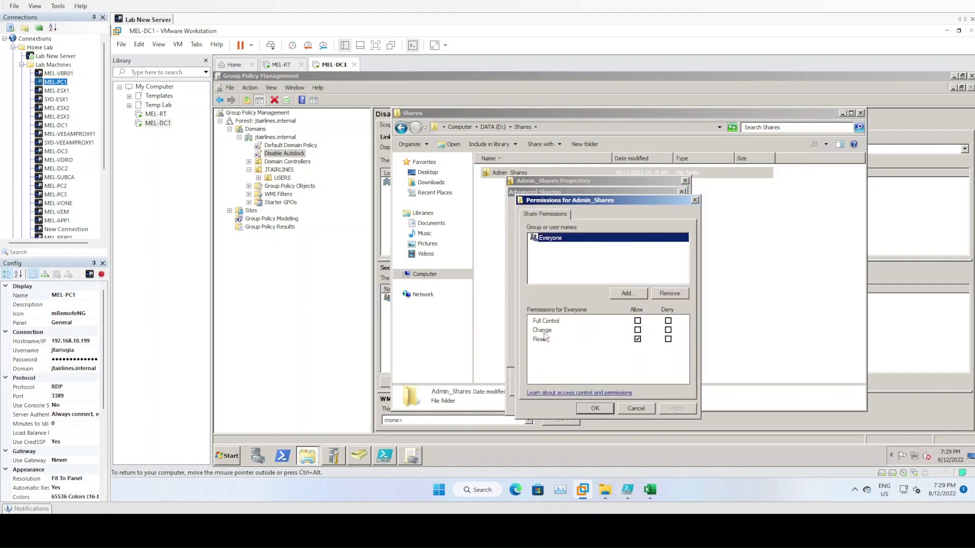
pyautogui.click(668, 294)
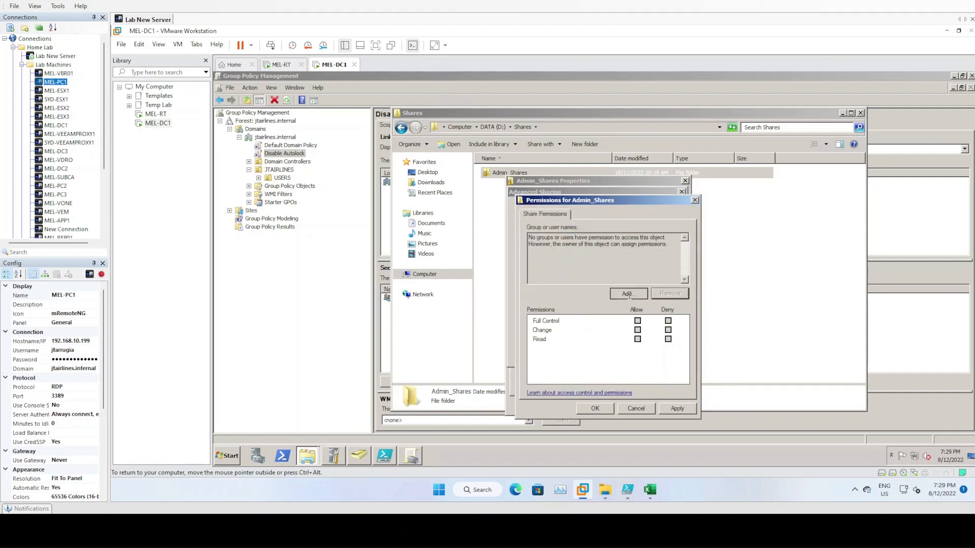
pyautogui.click(627, 293)
pyautogui.write('authentica')
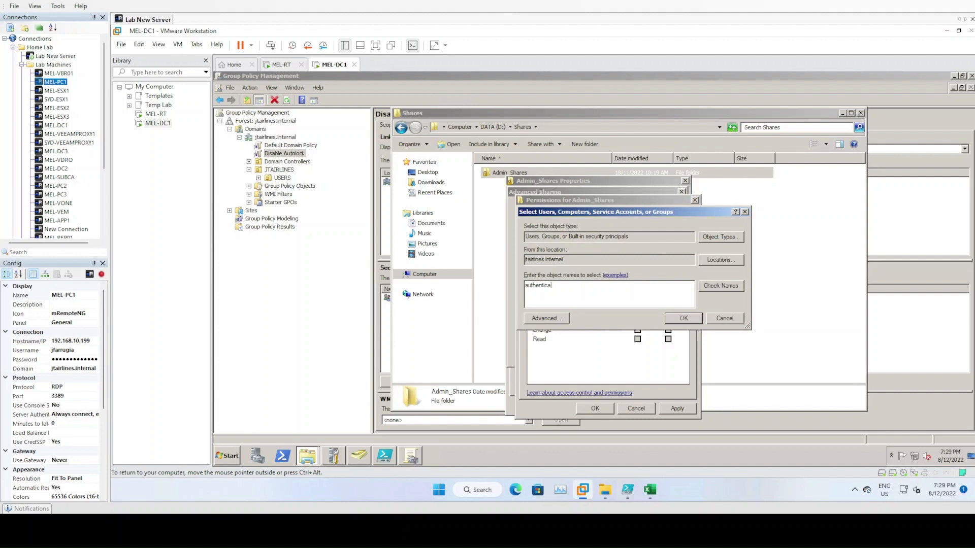
pyautogui.click(720, 287)
pyautogui.hotkey('ctrl', 'a')
pyautogui.write('administrato')
pyautogui.click(720, 285)
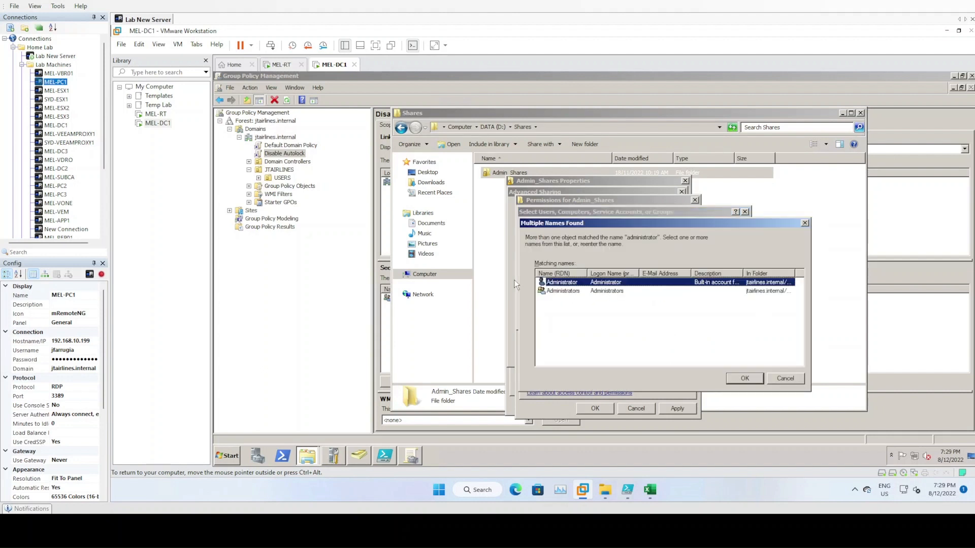
pyautogui.doubleClick(574, 283)
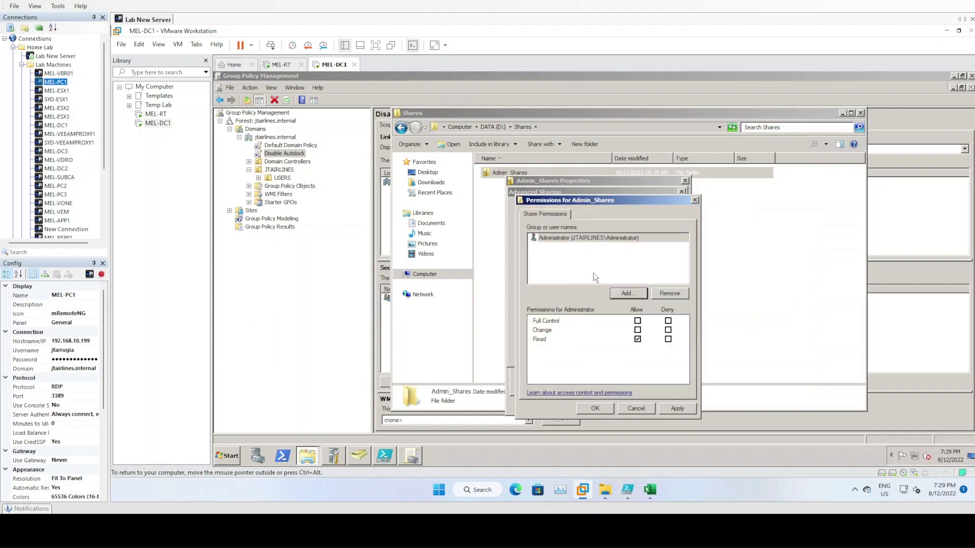
# - Allow Administrator Full Control on the Admin_Shares share, then accept the sharing settings and close the folder's properties
pyautogui.click(637, 321)
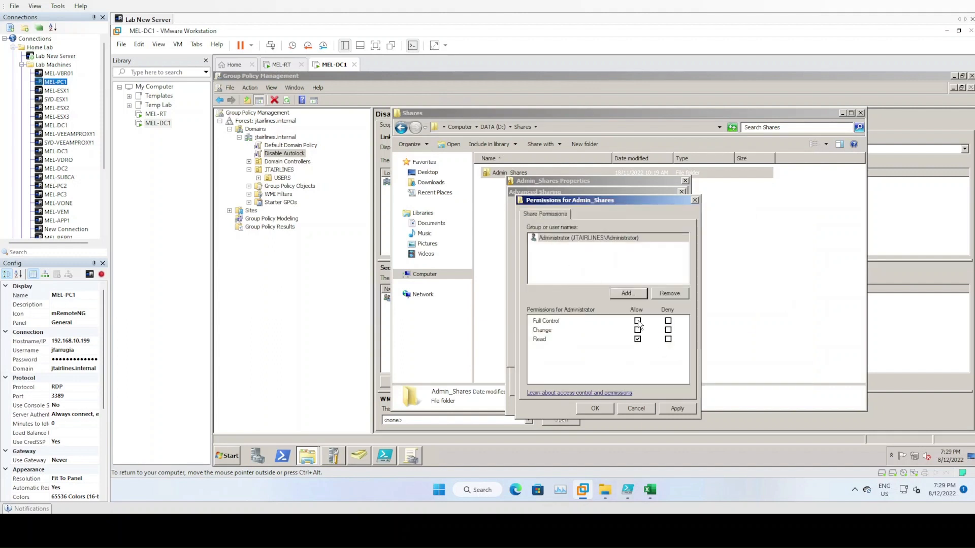
pyautogui.click(678, 410)
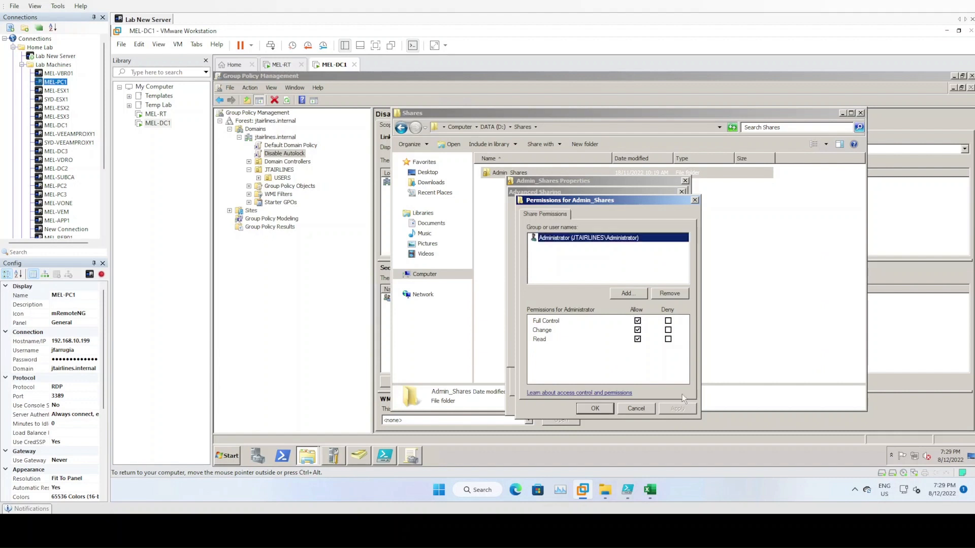
pyautogui.click(591, 409)
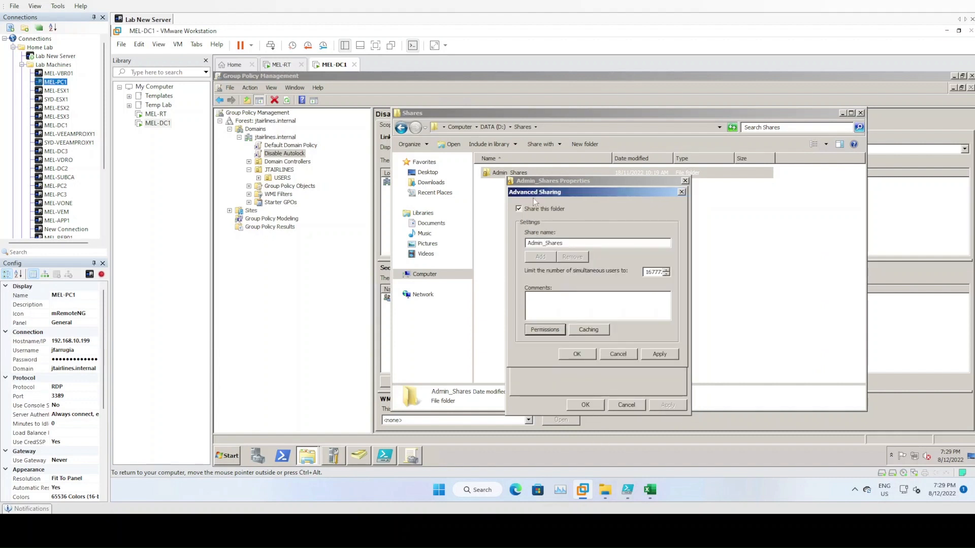
pyautogui.click(585, 354)
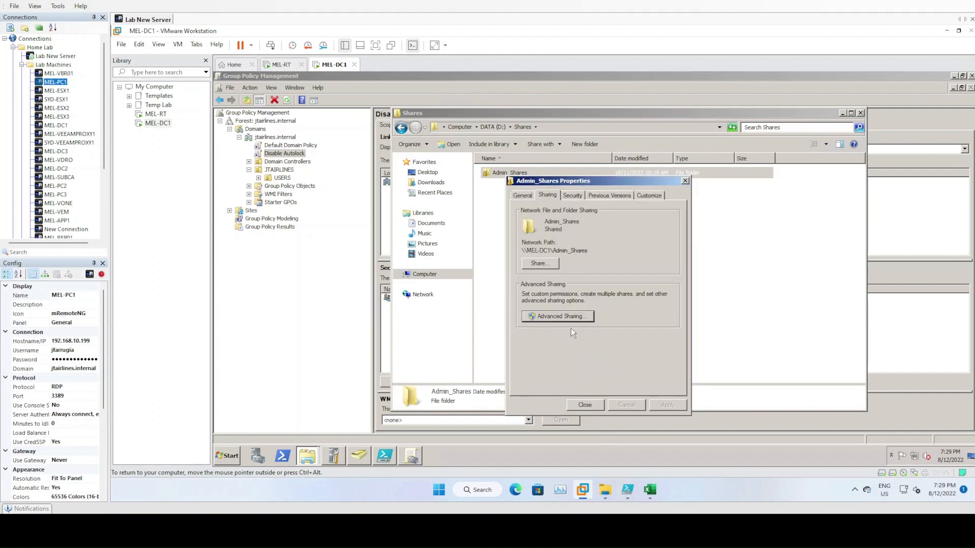
pyautogui.click(589, 407)
pyautogui.click(582, 284)
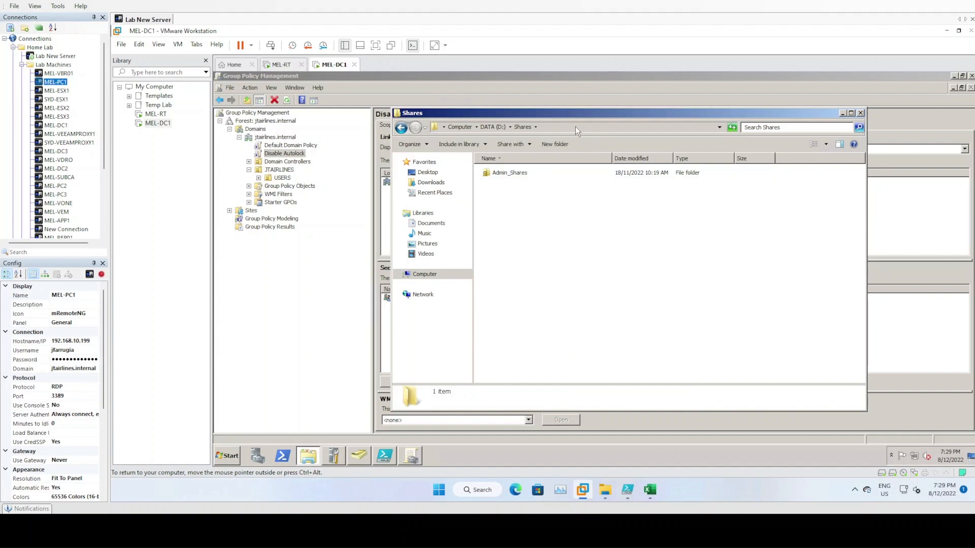
# - Open the network path \\mel-dc1\Admin_Shares in the Explorer window to check access to the share
pyautogui.click(576, 127)
pyautogui.press('BackSpace')
pyautogui.write('\\')
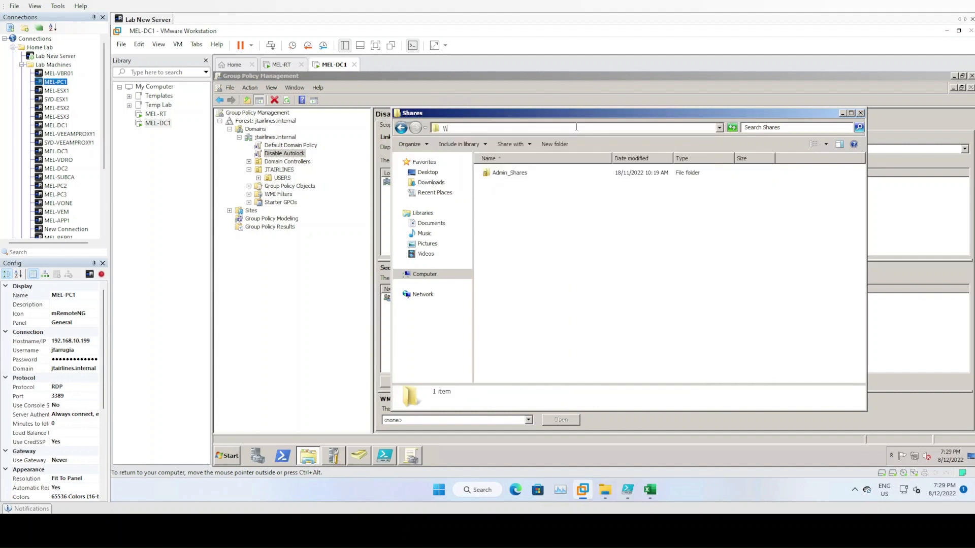
pyautogui.write('mel-dc1\\ad')
pyautogui.press('Down')
pyautogui.press('Return')
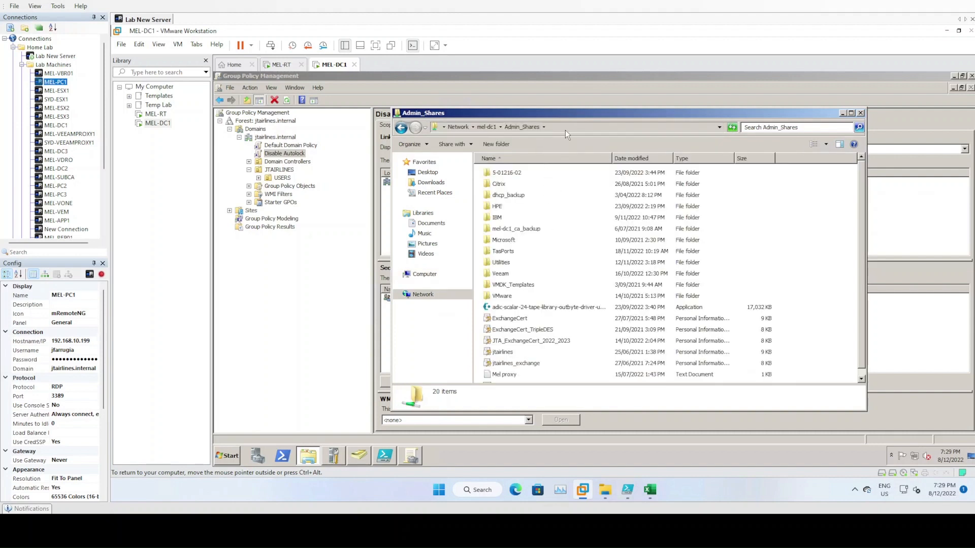
pyautogui.click(565, 130)
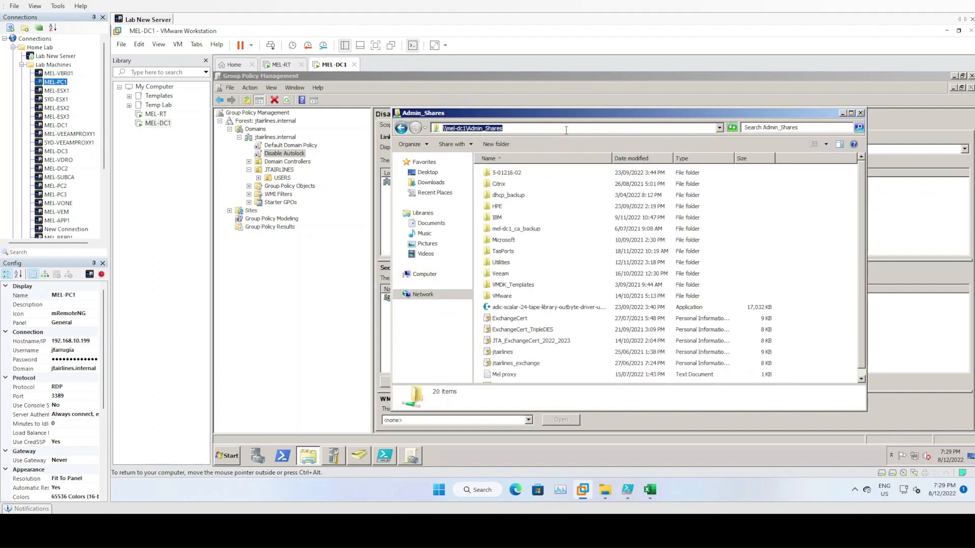
pyautogui.click(527, 130)
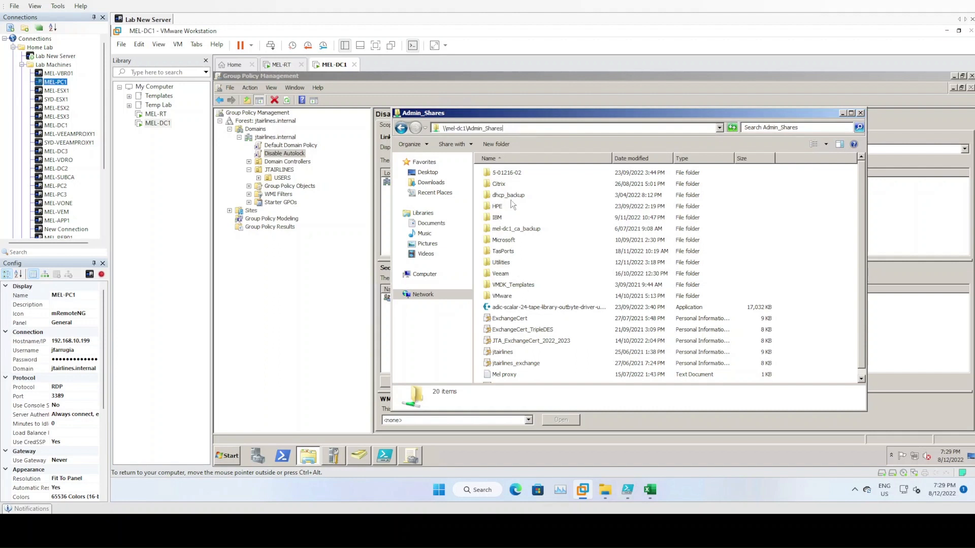
# - Go back to the Shares folder on the DATA (D:) drive and open the properties of Admin_Shares
pyautogui.click(446, 275)
pyautogui.click(643, 192)
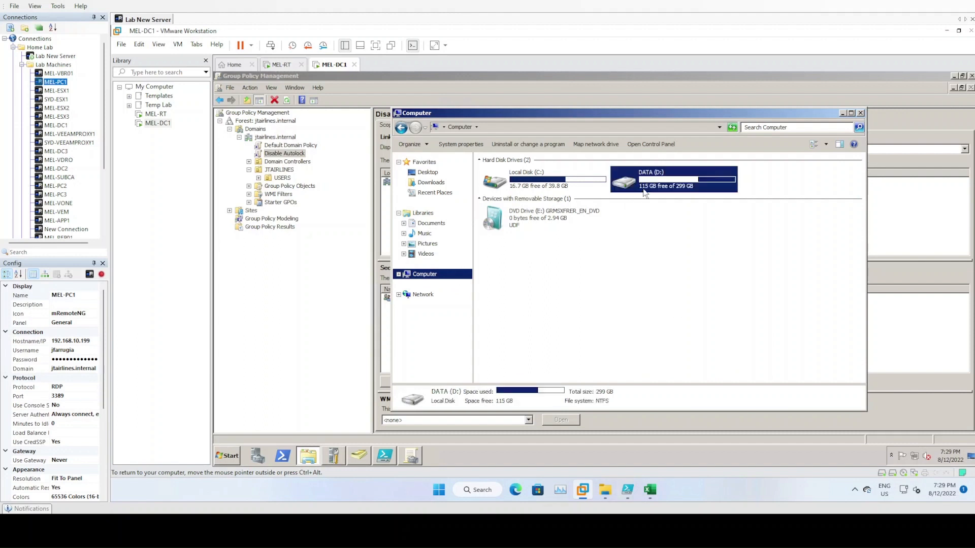
pyautogui.doubleClick(643, 192)
pyautogui.doubleClick(500, 176)
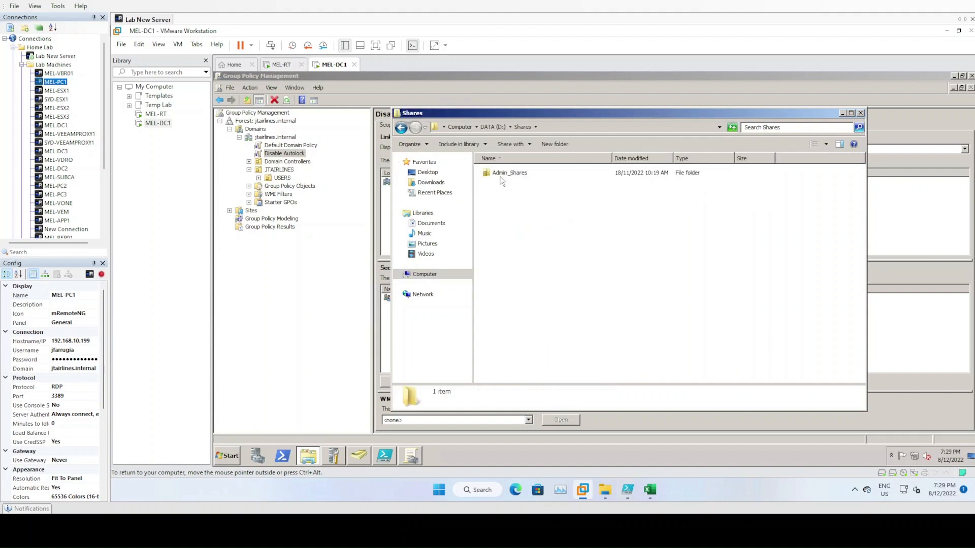
pyautogui.rightClick(500, 176)
pyautogui.click(535, 312)
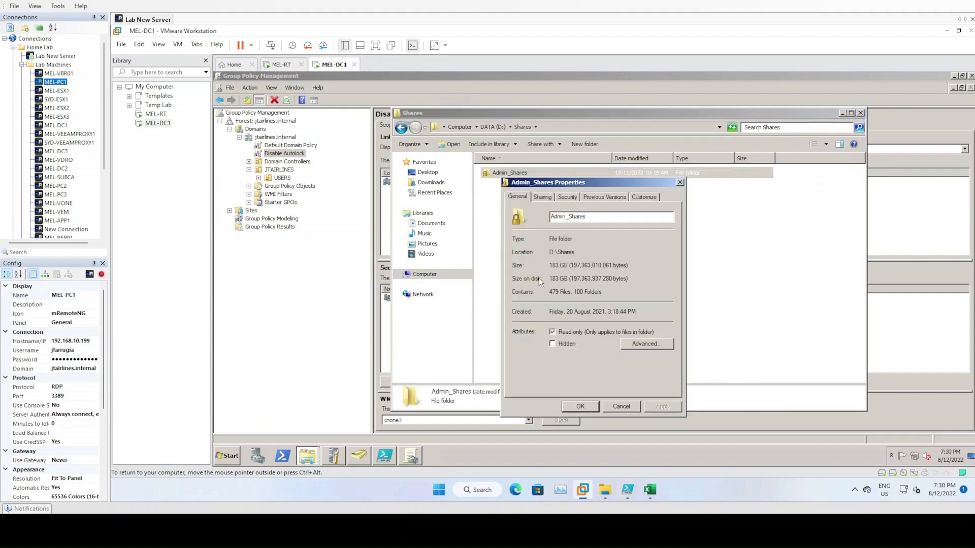
# - Review the sharing and security settings of Admin_Shares, including its advanced permission entries, without changing anything
pyautogui.click(542, 199)
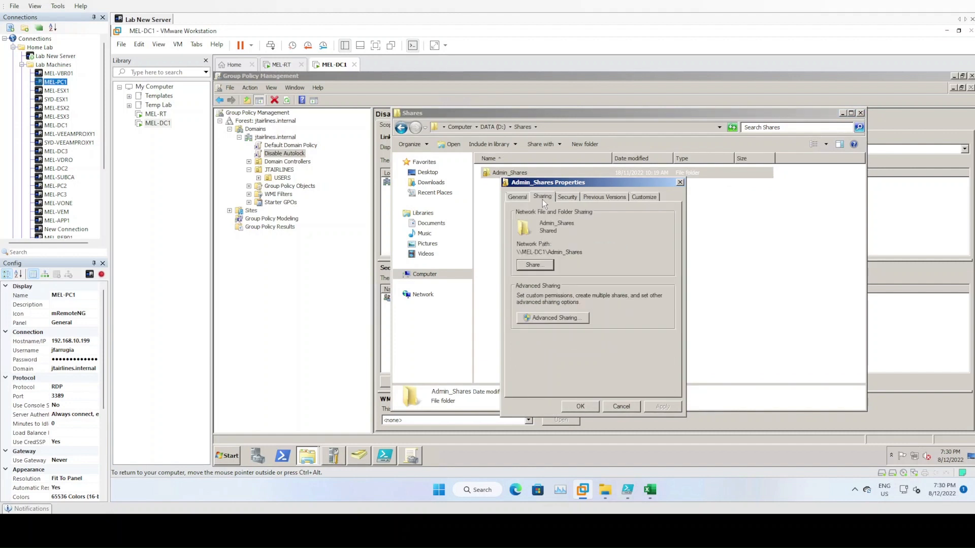
pyautogui.click(568, 198)
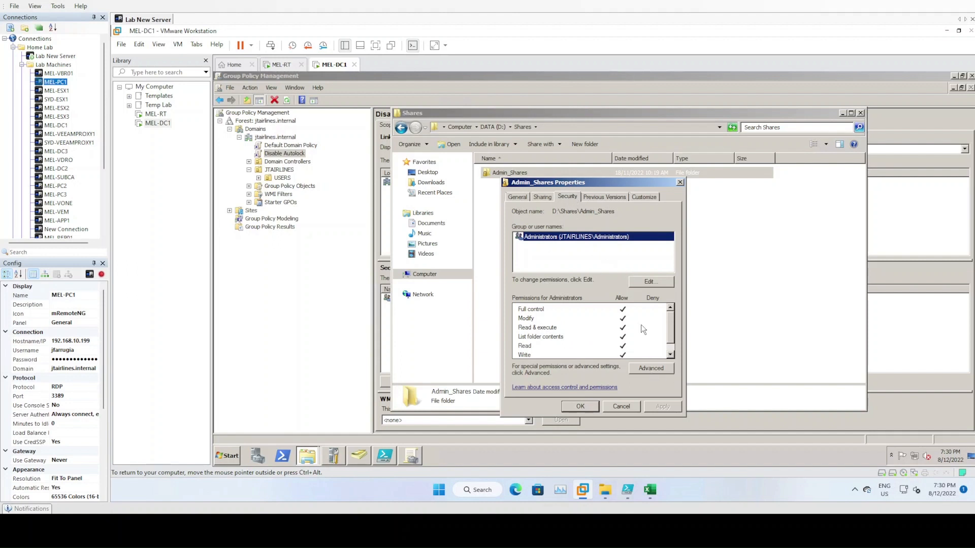
pyautogui.click(653, 369)
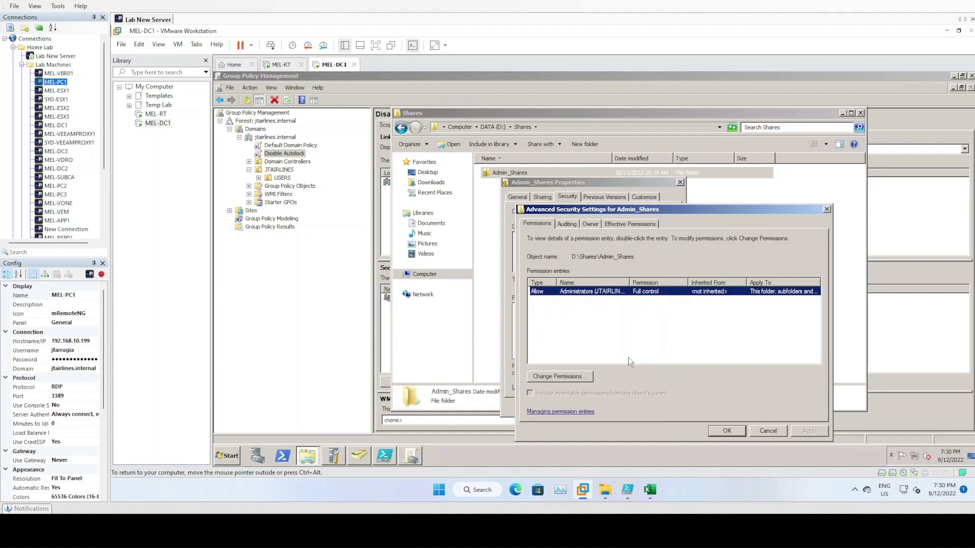
pyautogui.click(574, 377)
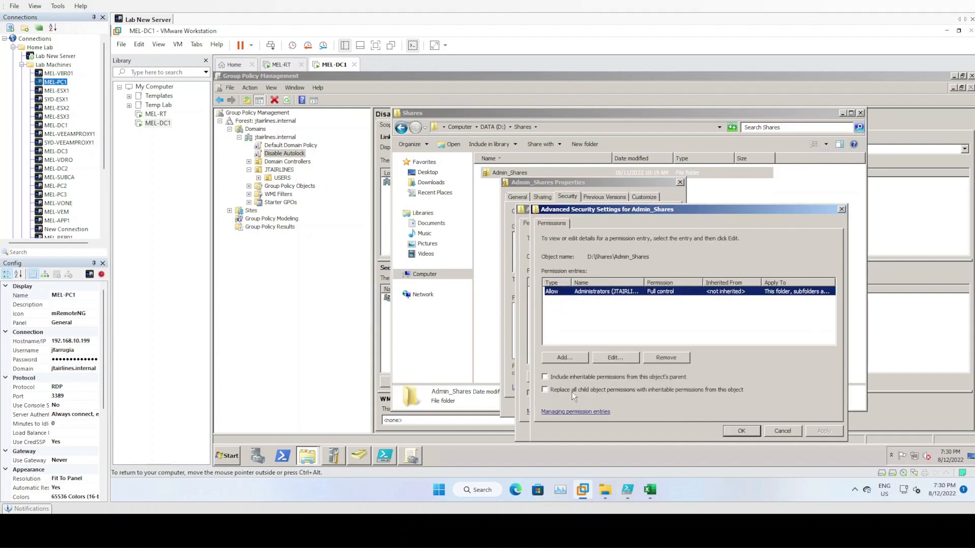
pyautogui.click(784, 432)
pyautogui.click(775, 432)
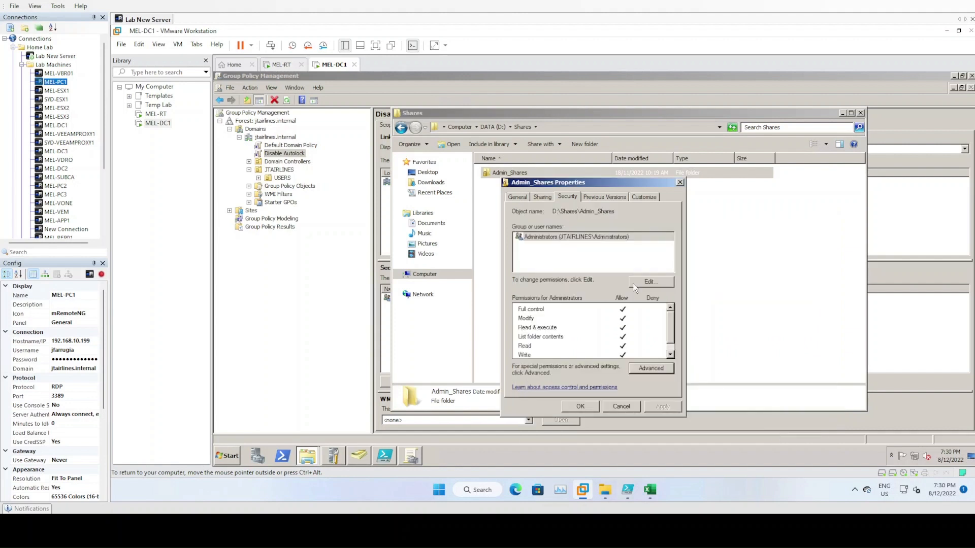
pyautogui.click(572, 237)
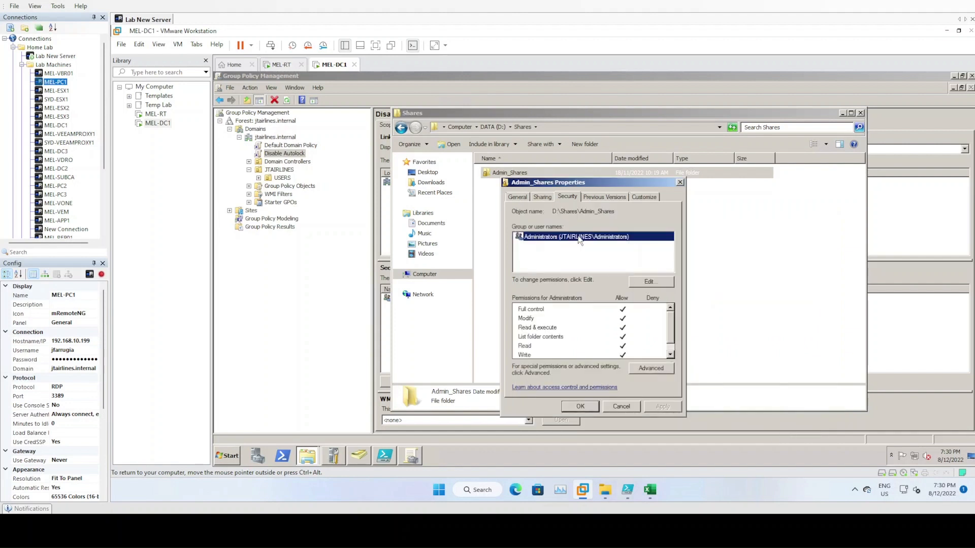
# - Add Domain Admins to the Admin_Shares security permissions with Full control allowed, apply the change and close the folder's properties
pyautogui.click(642, 280)
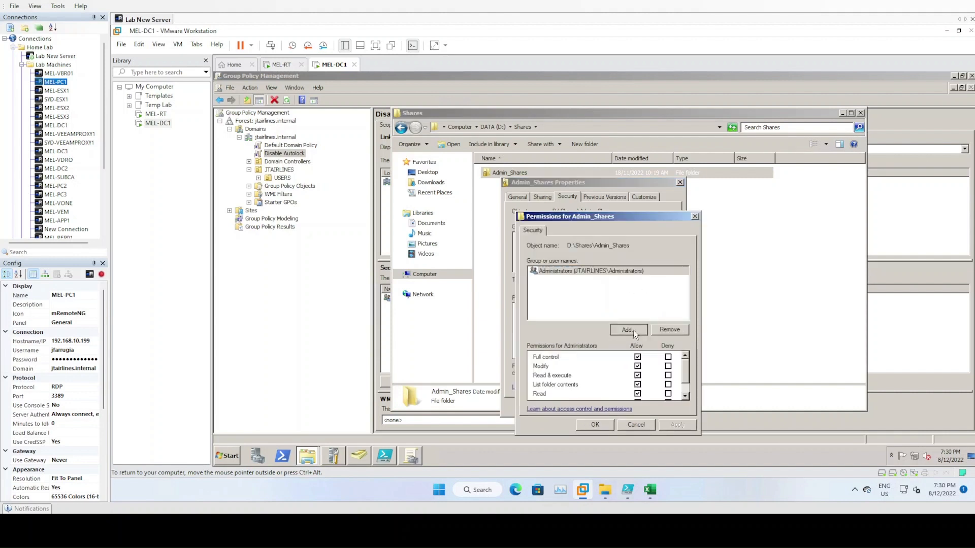
pyautogui.click(628, 330)
pyautogui.write('domain admins')
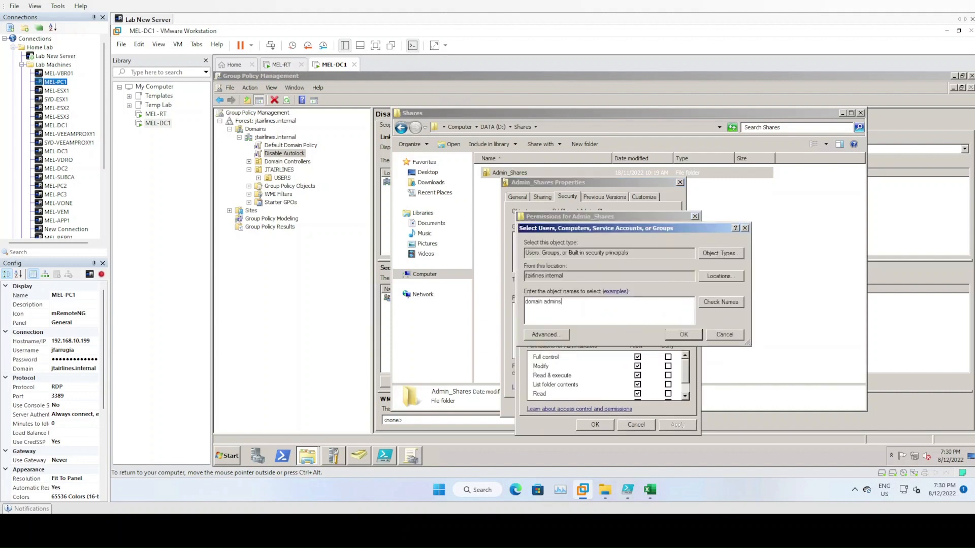
pyautogui.press('Return')
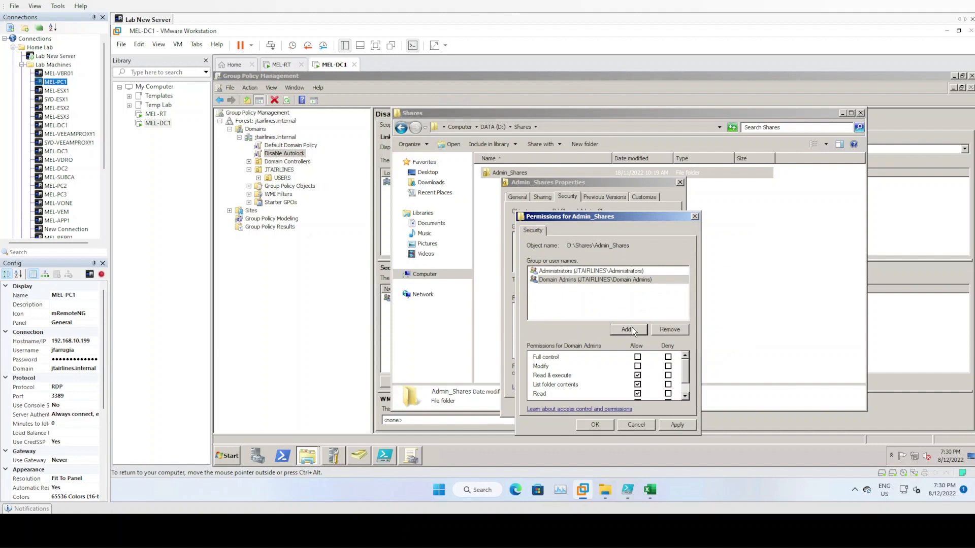
pyautogui.click(638, 357)
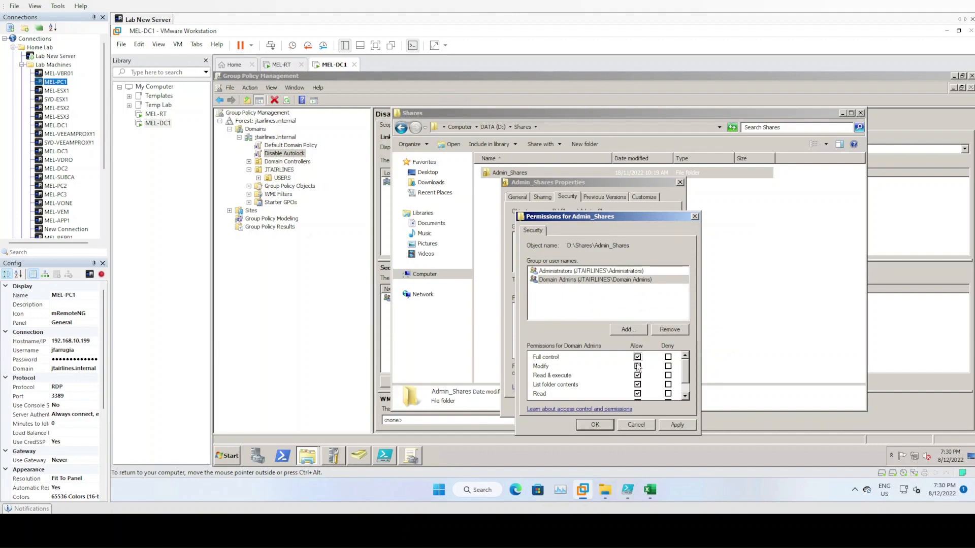
pyautogui.click(680, 425)
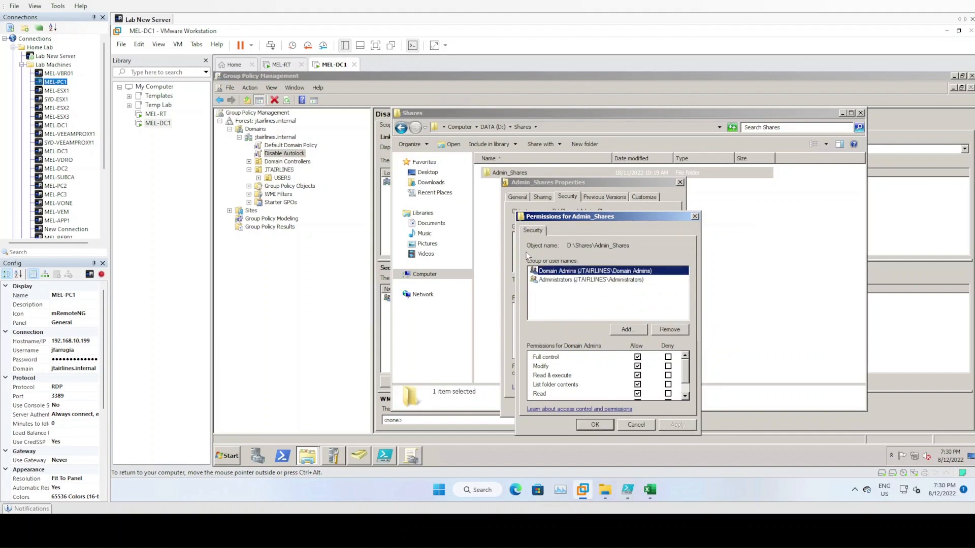
pyautogui.click(550, 280)
pyautogui.click(561, 272)
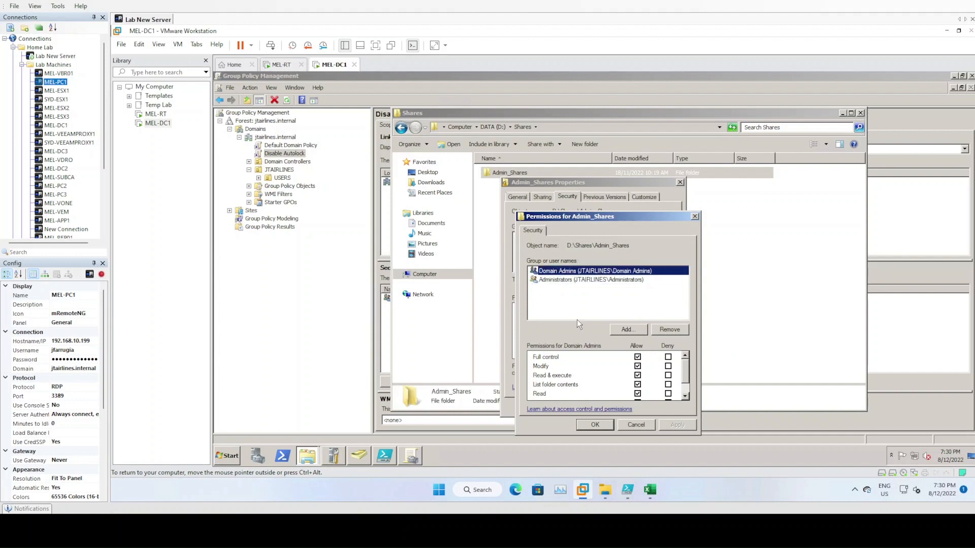
pyautogui.click(595, 425)
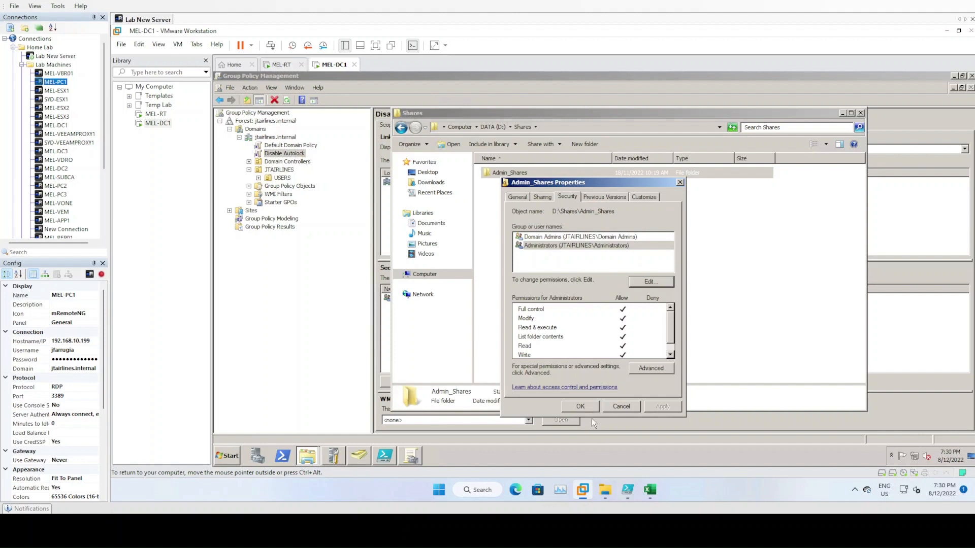
pyautogui.click(581, 407)
pyautogui.click(626, 255)
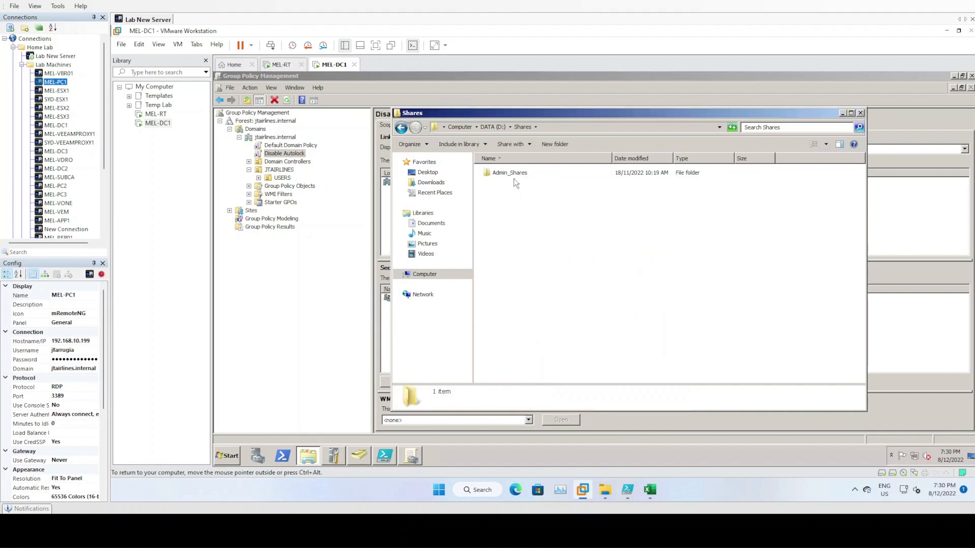
# - Open the network path \\mel-dc1\Admin_Shares again and copy its full address
pyautogui.click(516, 173)
pyautogui.click(552, 128)
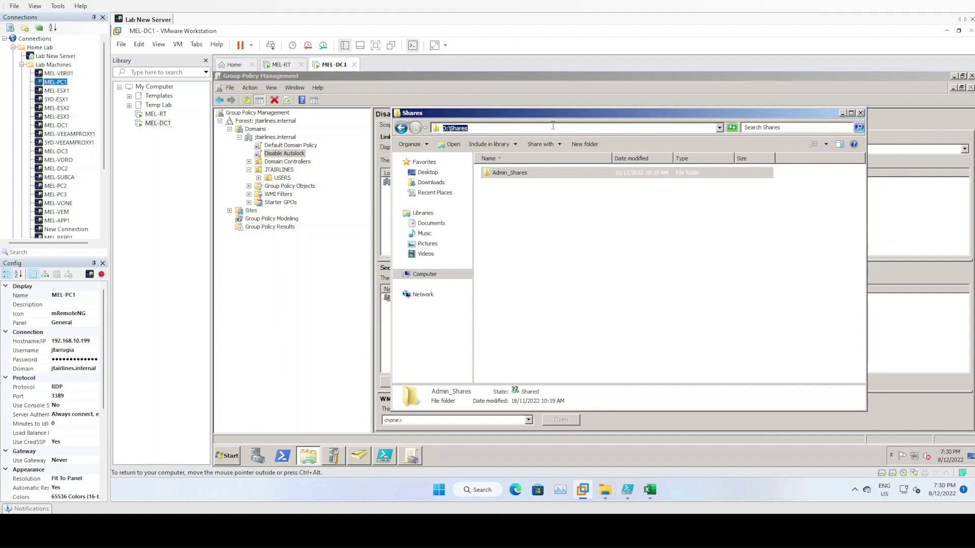
pyautogui.write('\\mel-dc1\\ad')
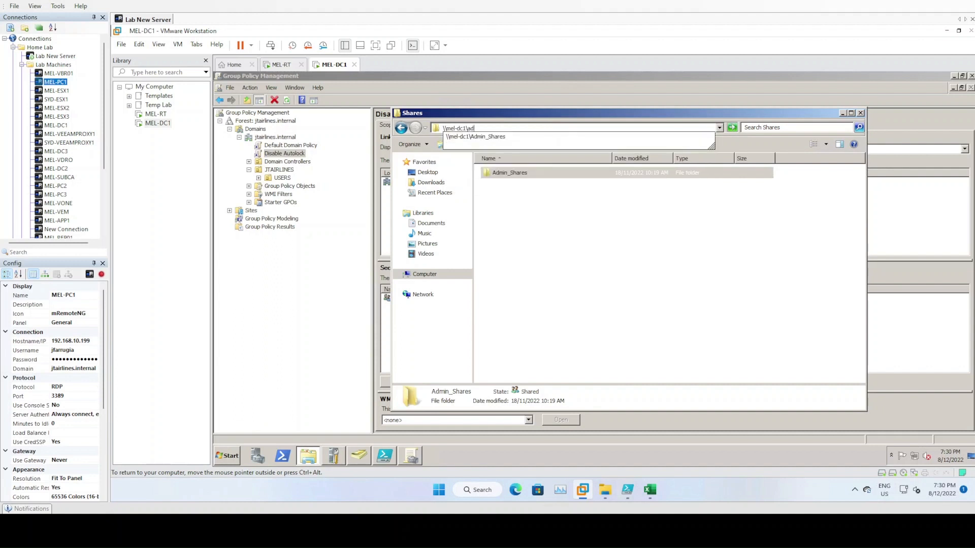
pyautogui.press('Down')
pyautogui.press('Return')
pyautogui.click(551, 126)
pyautogui.hotkey('ctrl', 'c')
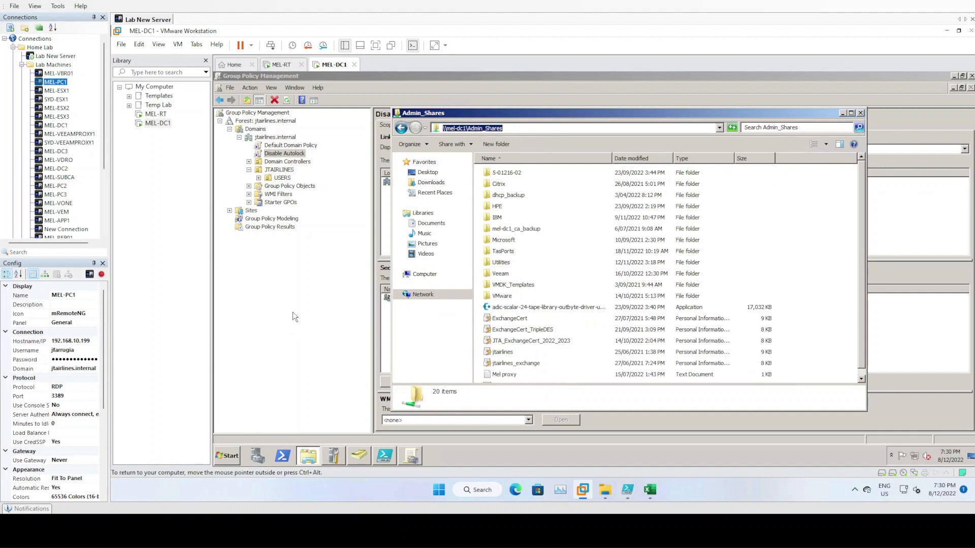
# - Create a GPO named Admin Share Policy linked to the jtairlines.internal domain
pyautogui.click(281, 137)
pyautogui.rightClick(281, 138)
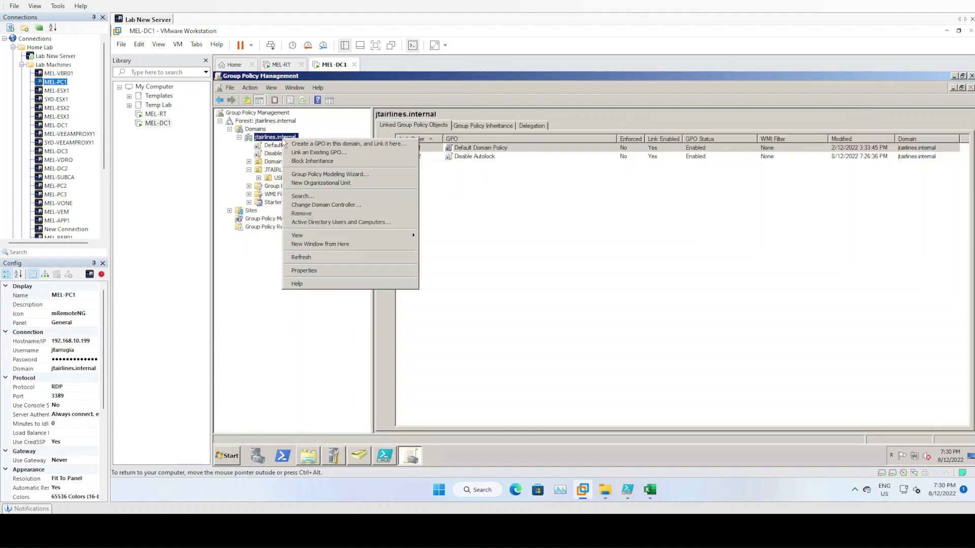
pyautogui.click(315, 144)
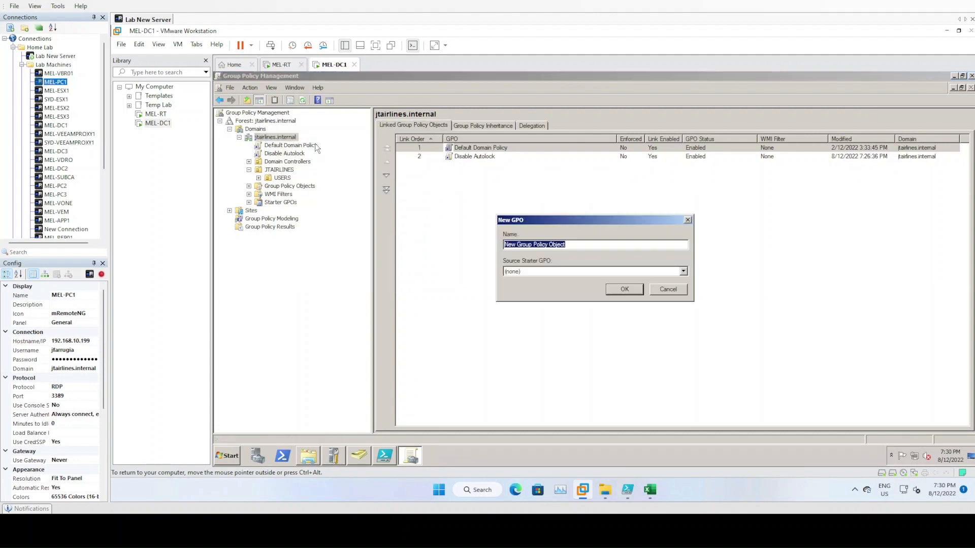
pyautogui.write('Admin Share Policy')
pyautogui.press('Return')
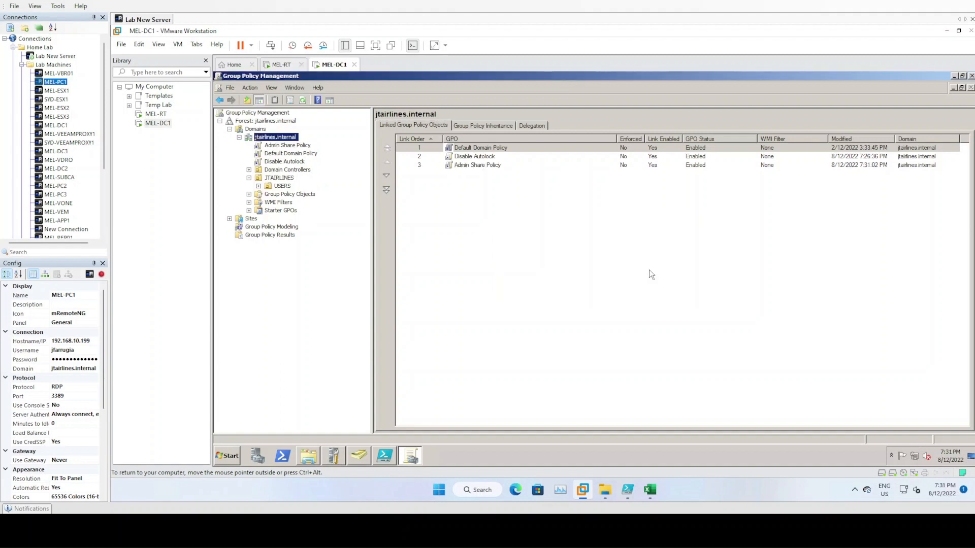
# - Edit Admin Share Policy and start a new mapped drive in the user preferences for Drive Maps
pyautogui.rightClick(285, 146)
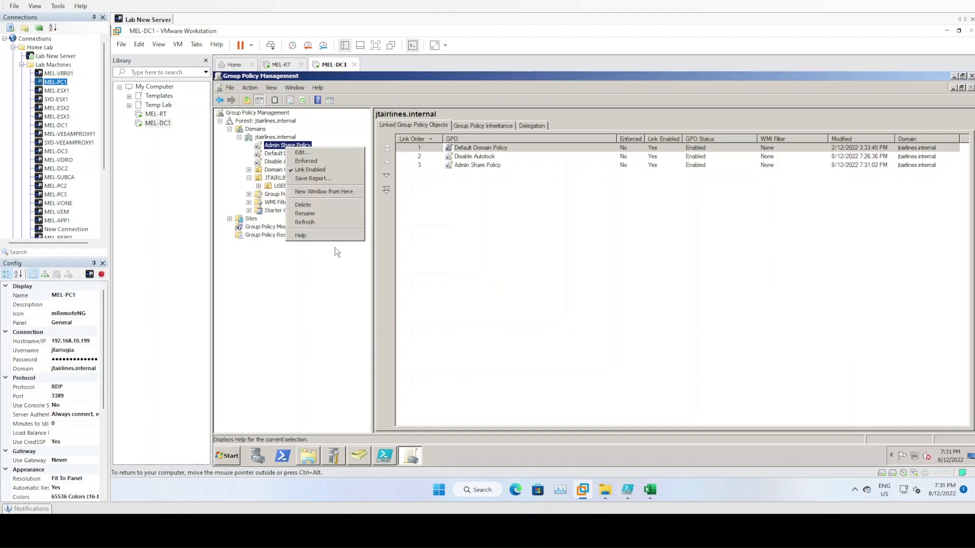
pyautogui.click(312, 153)
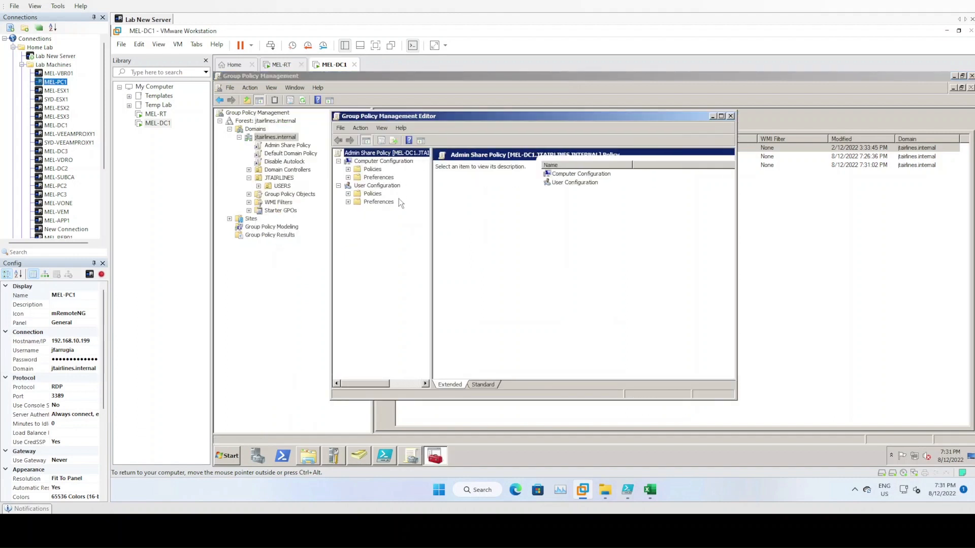
pyautogui.click(348, 202)
pyautogui.click(358, 210)
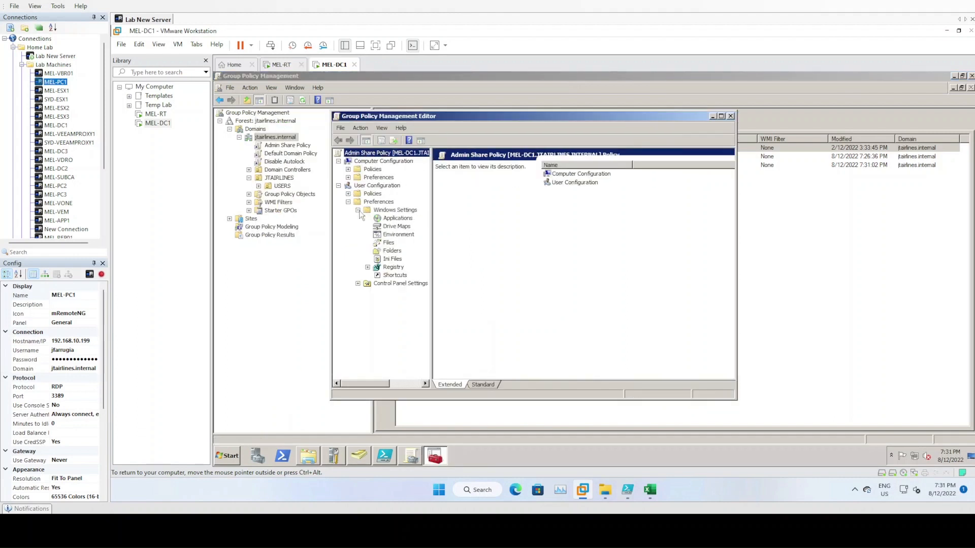
pyautogui.click(399, 227)
pyautogui.rightClick(400, 233)
pyautogui.moveTo(409, 236)
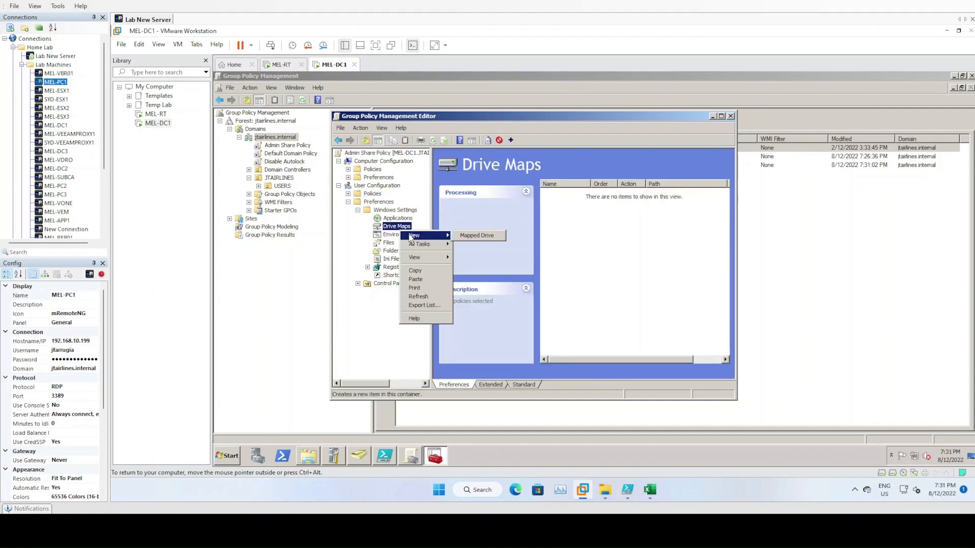
pyautogui.click(467, 235)
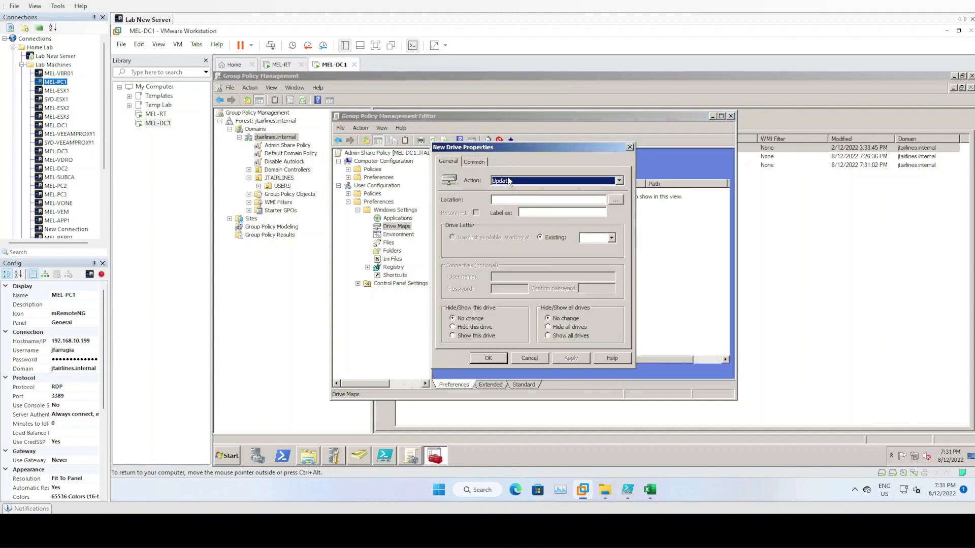
# - Set the mapped drive's location to \\mel-dc1\Admin_Shares, its label to Admin Share and its drive letter to T, keeping the Update action
pyautogui.click(535, 185)
pyautogui.click(516, 200)
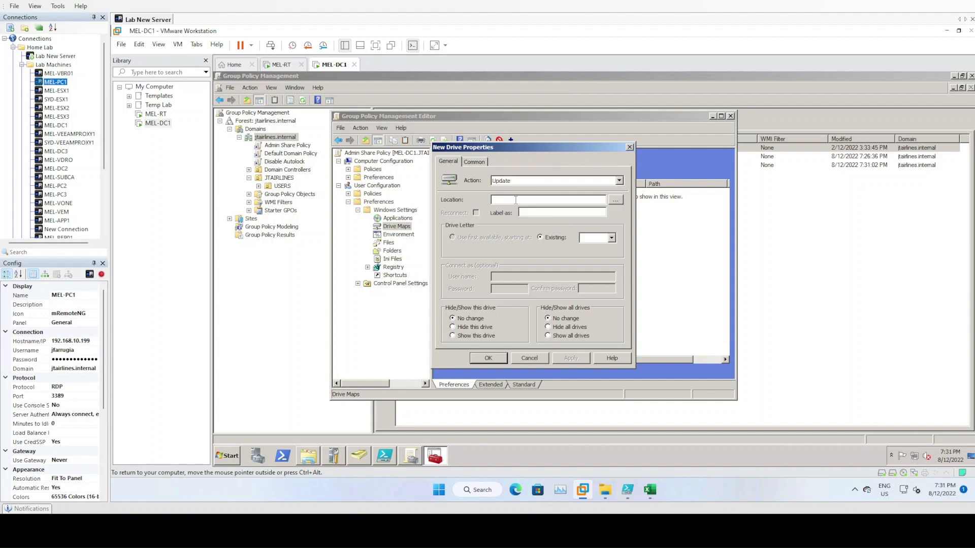
pyautogui.hotkey('ctrl', 'v')
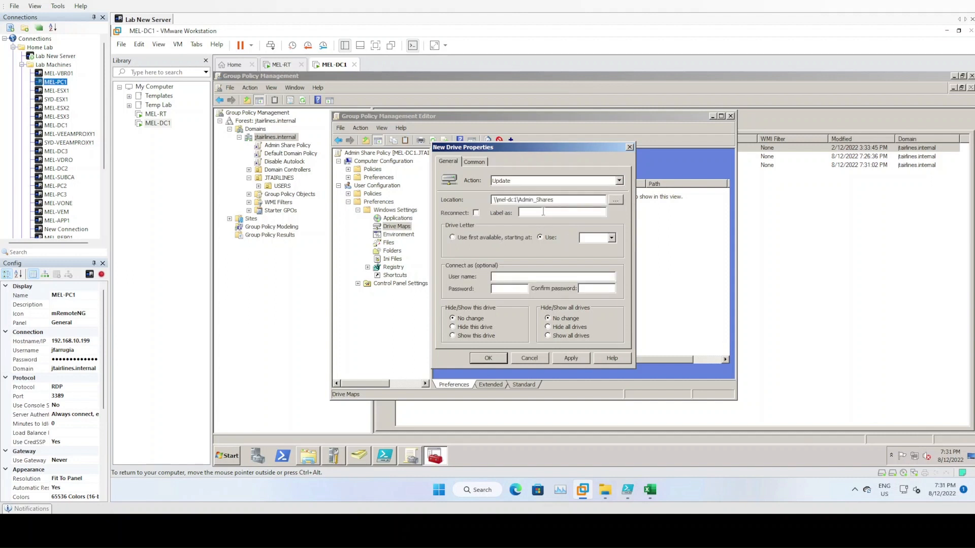
pyautogui.write('Admin Share')
pyautogui.click(612, 238)
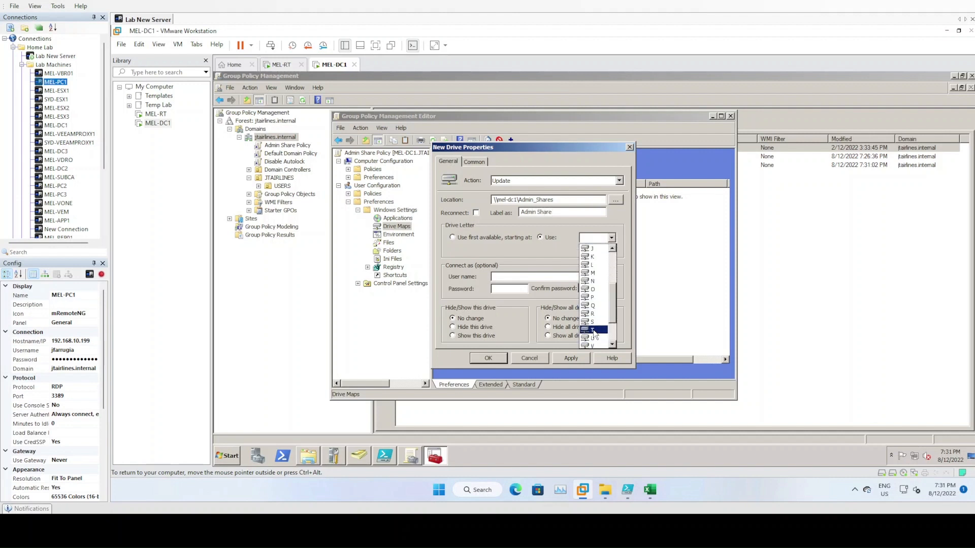
pyautogui.click(593, 330)
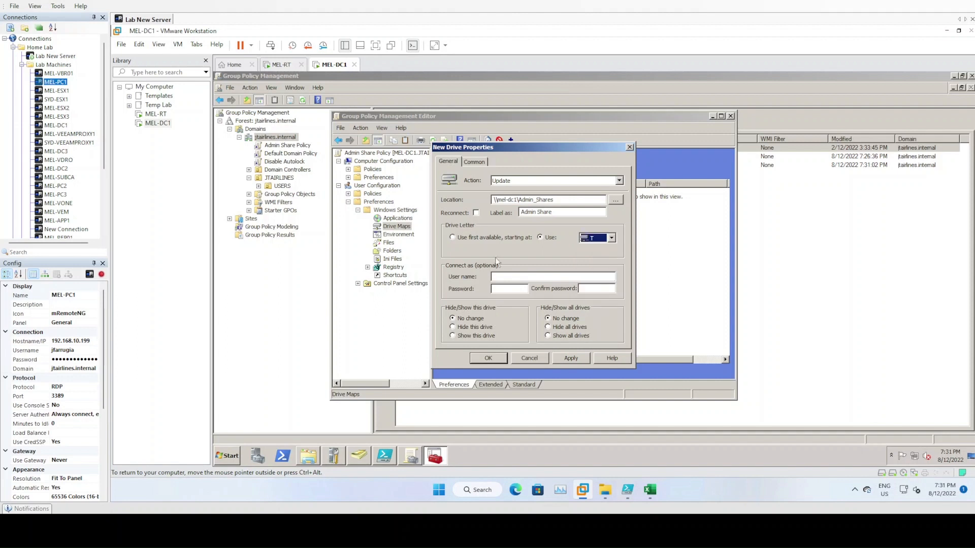
# - Enable item-level targeting for the mapped drive and open its Targeting Editor
pyautogui.click(478, 162)
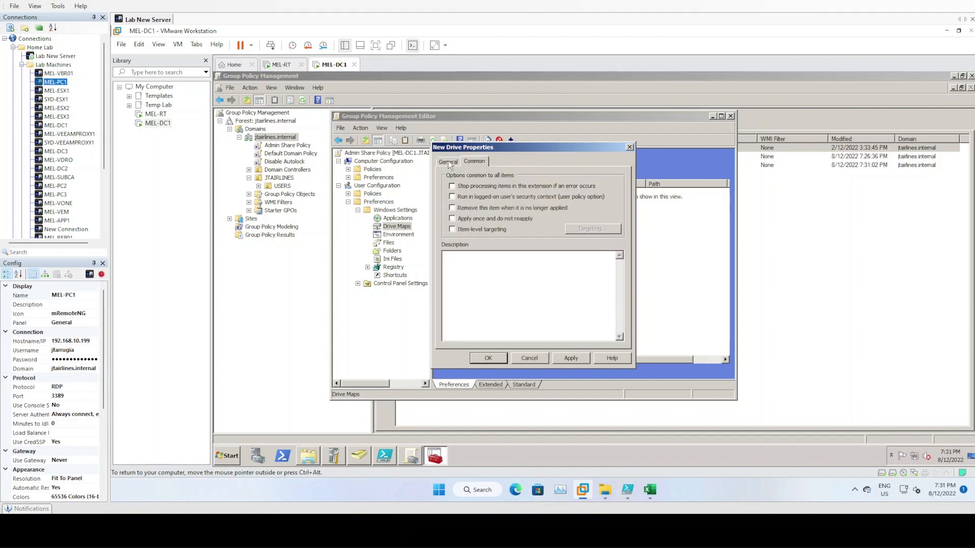
pyautogui.click(458, 161)
pyautogui.click(468, 161)
pyautogui.click(453, 229)
pyautogui.click(582, 231)
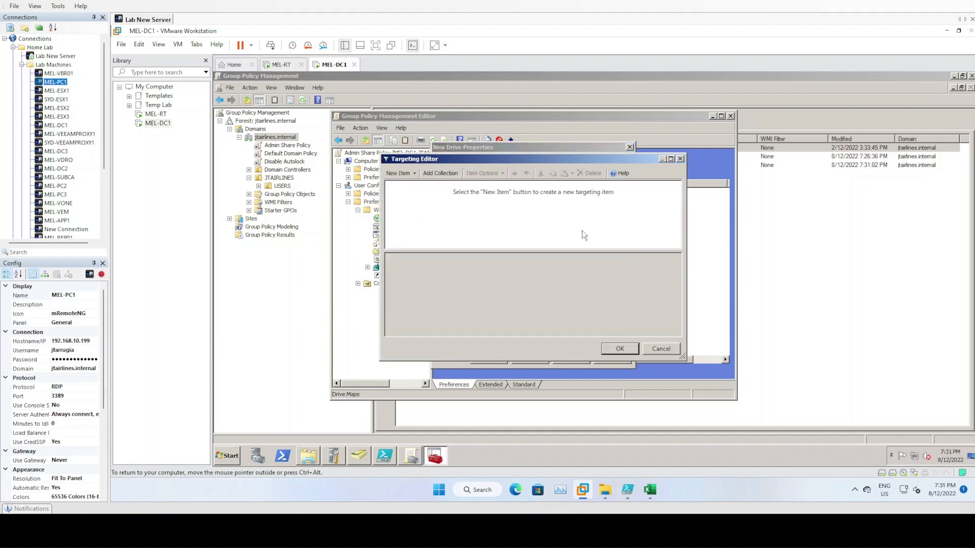
# - Add a User targeting item for JTAIRLINES\Administrator and accept the targeting
pyautogui.click(401, 174)
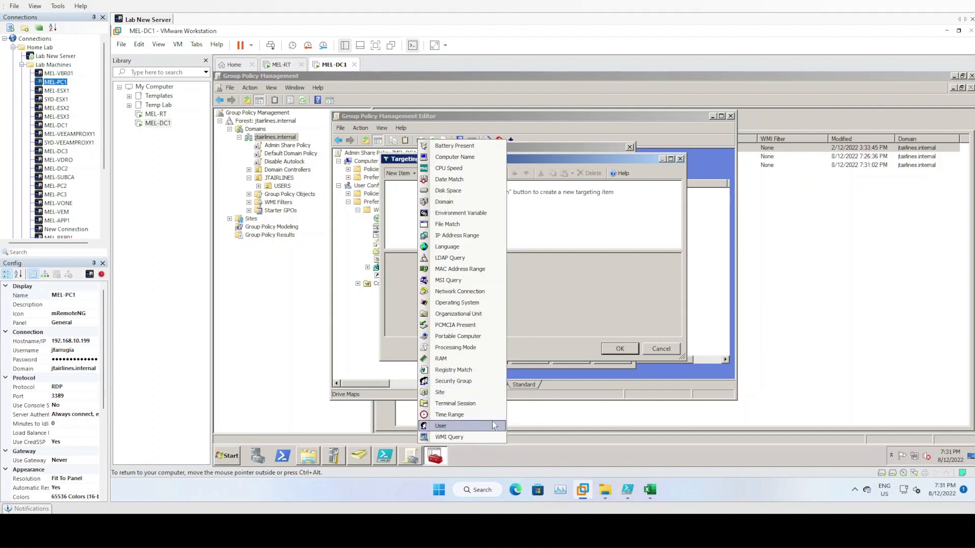
pyautogui.click(479, 426)
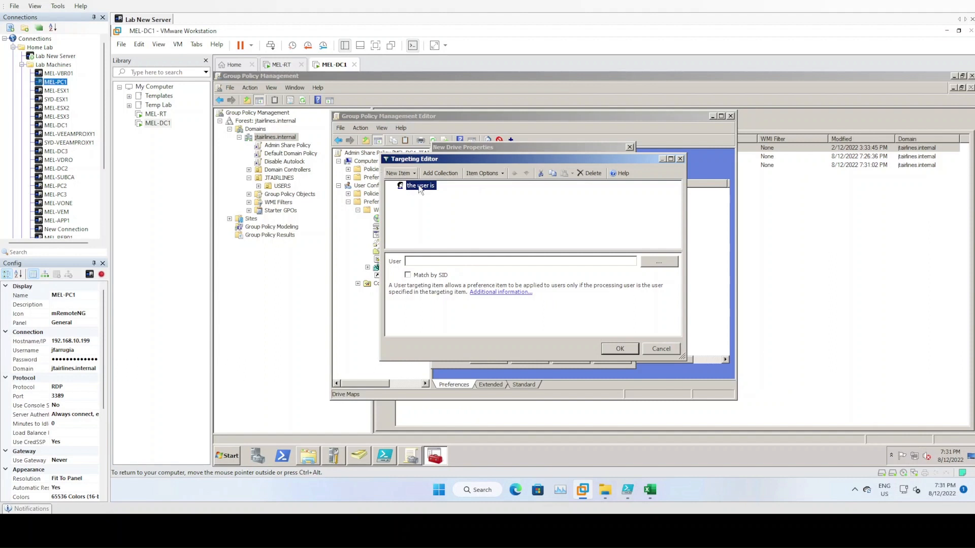
pyautogui.click(658, 262)
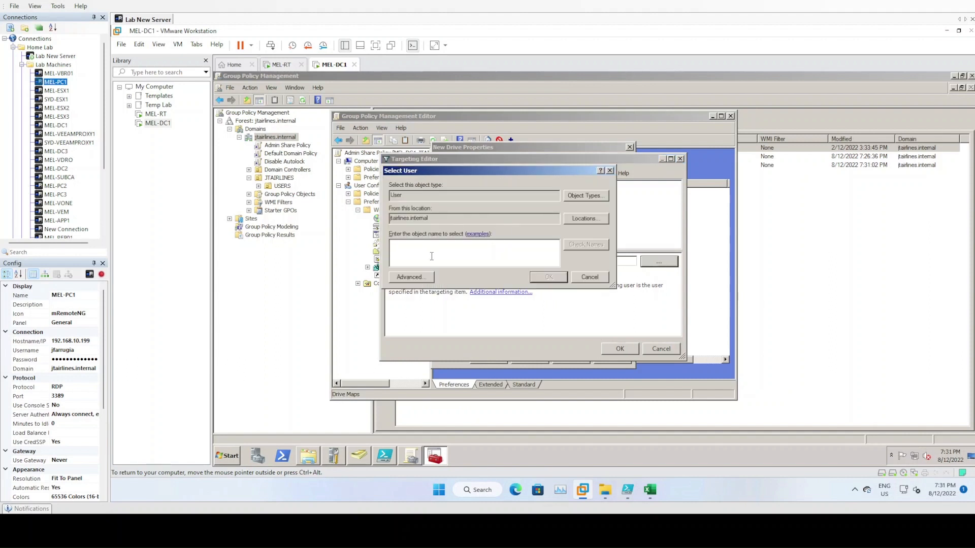
pyautogui.write('administrator')
pyautogui.press('Return')
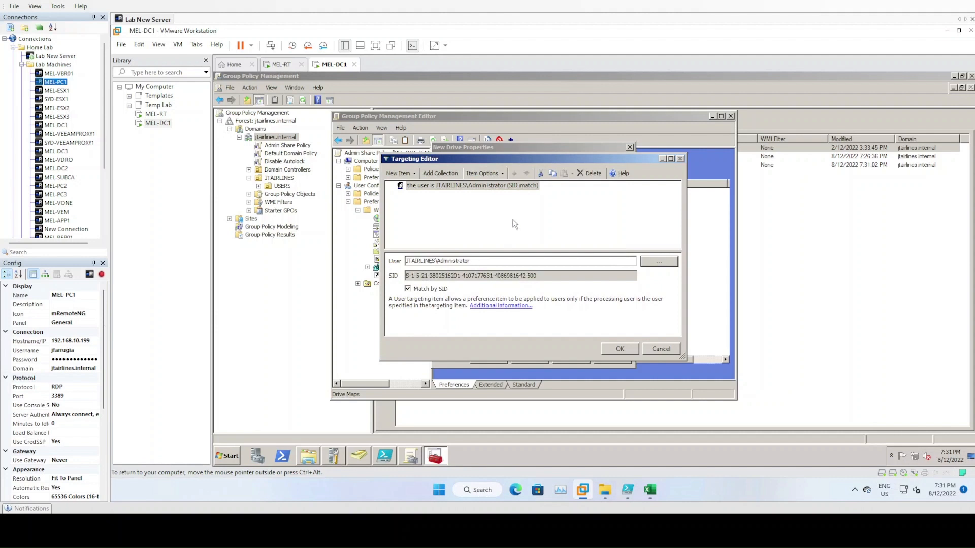
pyautogui.click(620, 352)
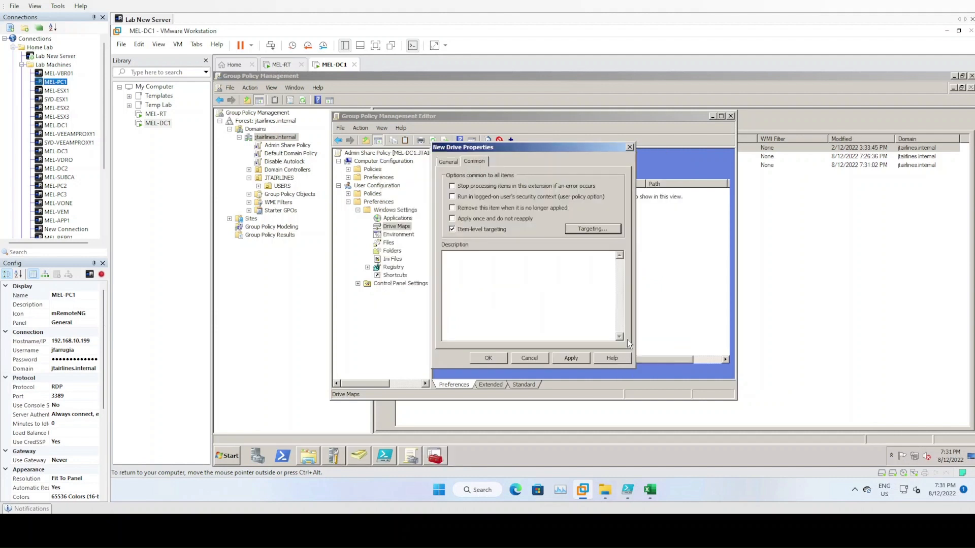
# - Apply and save the T: drive mapping, check its processing details, and close the policy editor
pyautogui.click(571, 358)
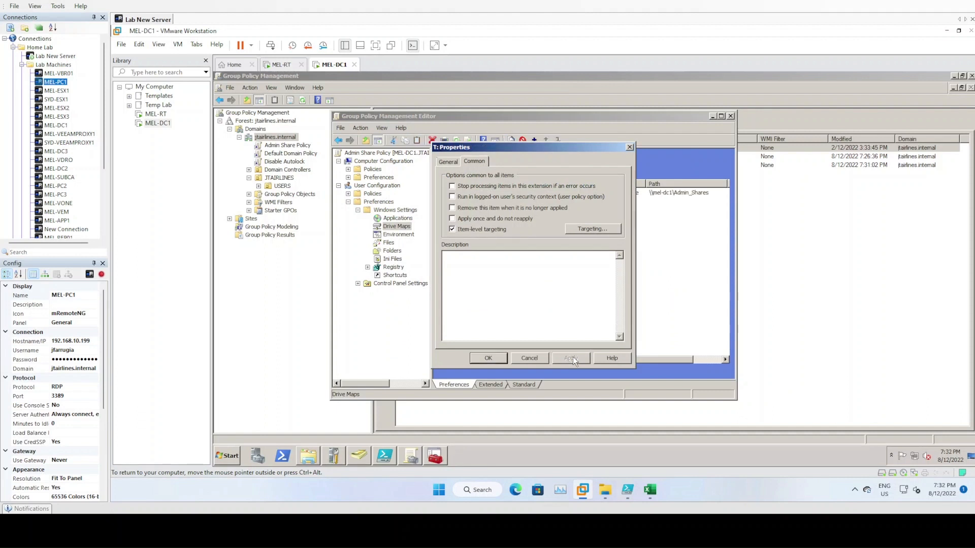
pyautogui.click(487, 357)
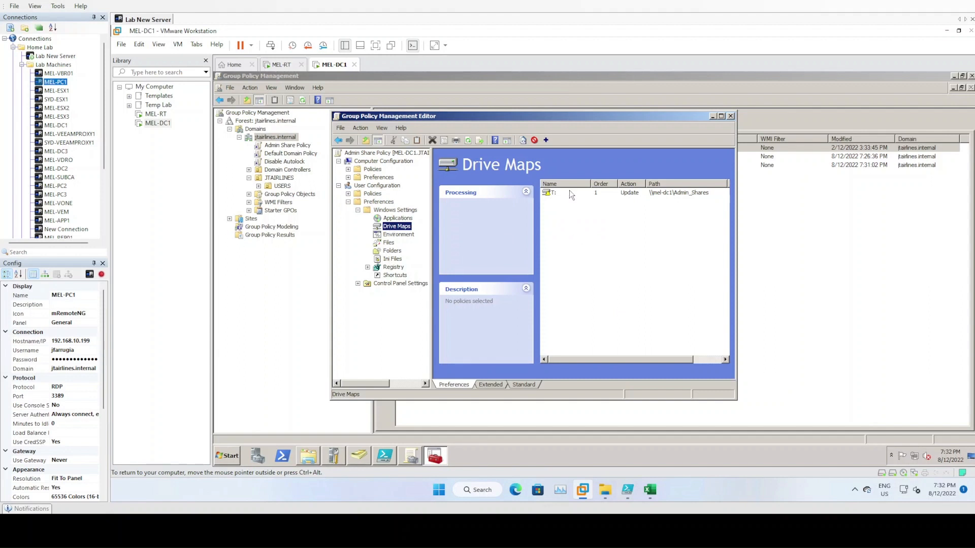
pyautogui.click(552, 193)
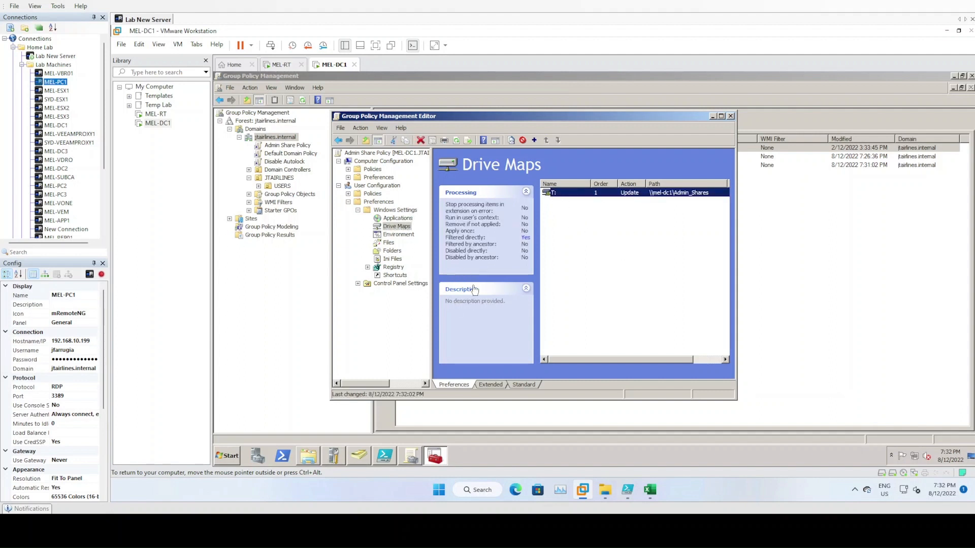
pyautogui.click(640, 251)
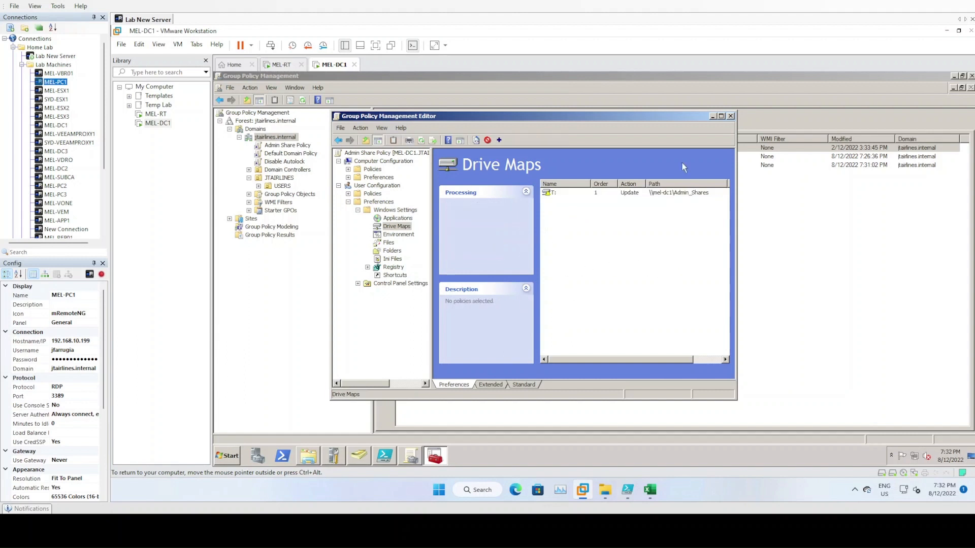
pyautogui.click(729, 116)
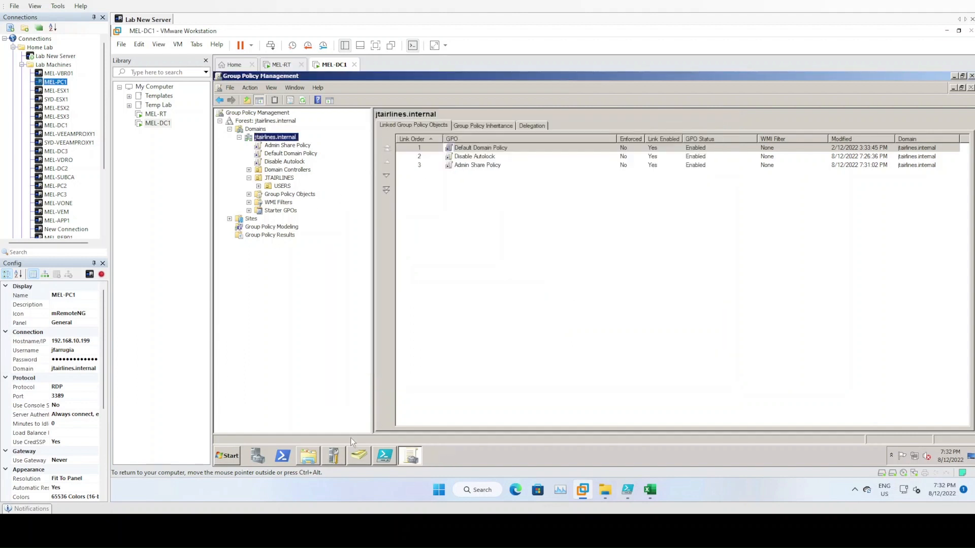
# - Open Computer to view the drives, then force a Group Policy update from a command prompt with gpupdate /force
pyautogui.click(230, 457)
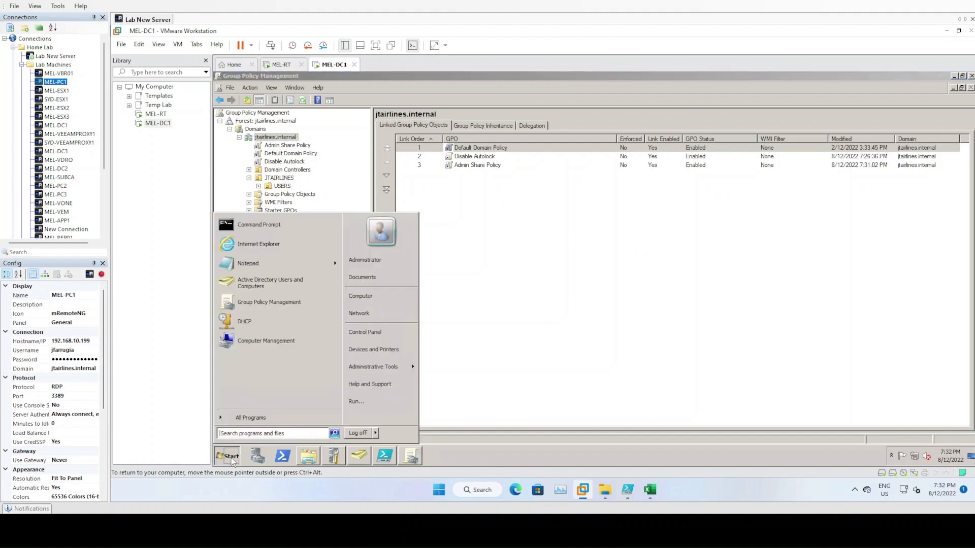
pyautogui.click(391, 294)
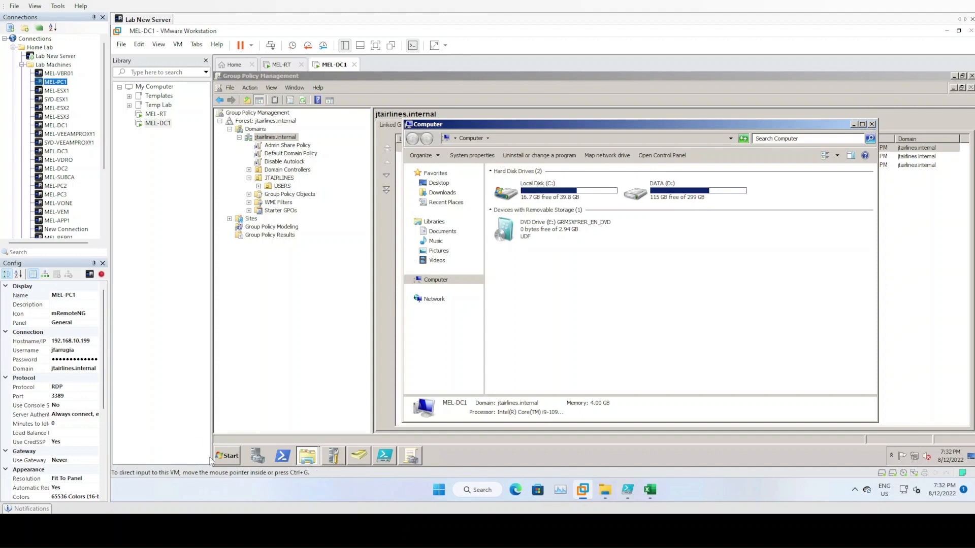
pyautogui.click(231, 455)
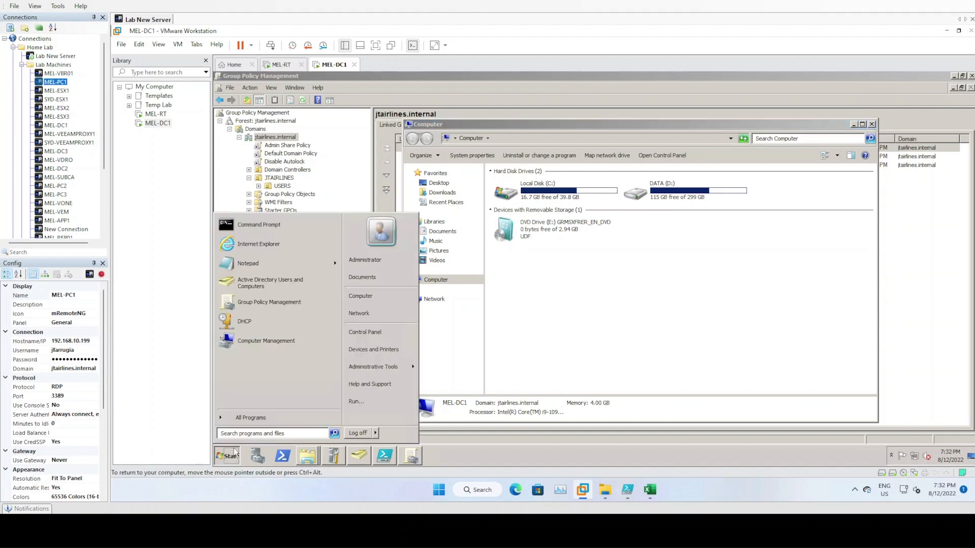
pyautogui.write('cmd')
pyautogui.press('Return')
pyautogui.write('gpupd')
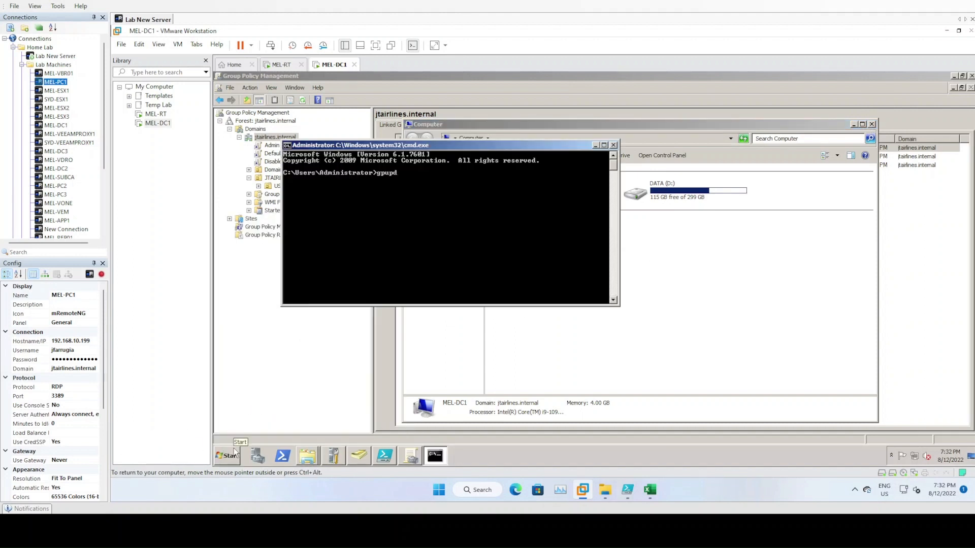
pyautogui.write('ate /force')
pyautogui.press('Return')
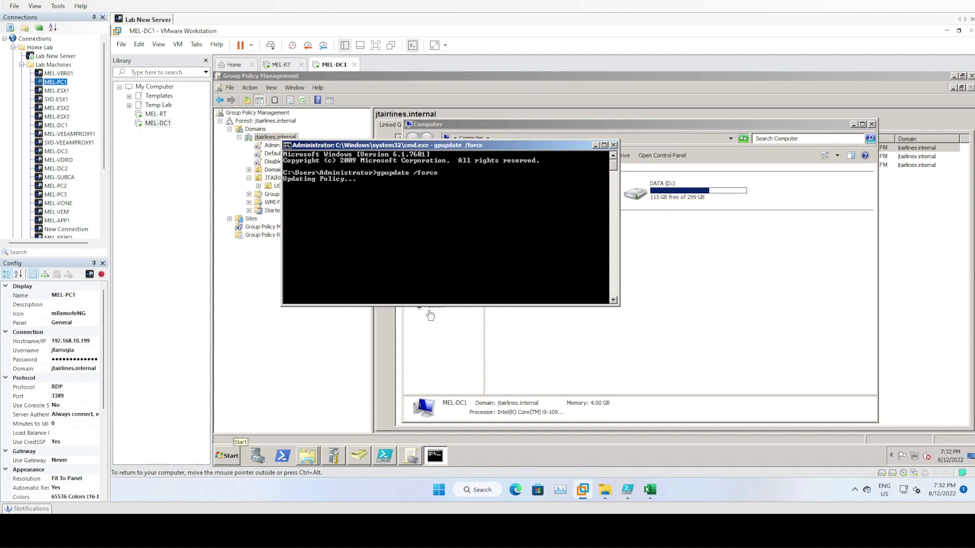
# - Move the command prompt window aside and answer Y to the logoff question from gpupdate
pyautogui.moveTo(478, 147); pyautogui.dragTo(755, 292)
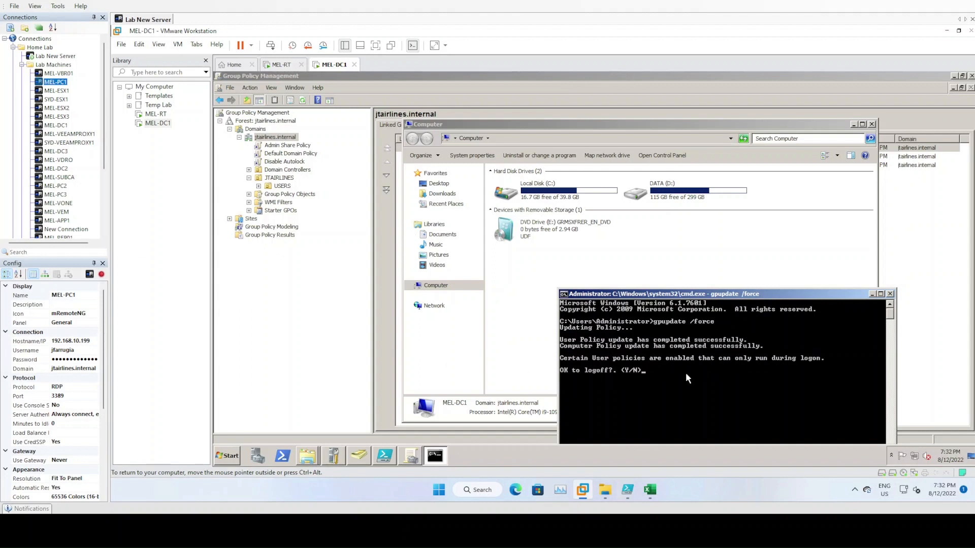
pyautogui.write('Y')
pyautogui.press('Return')
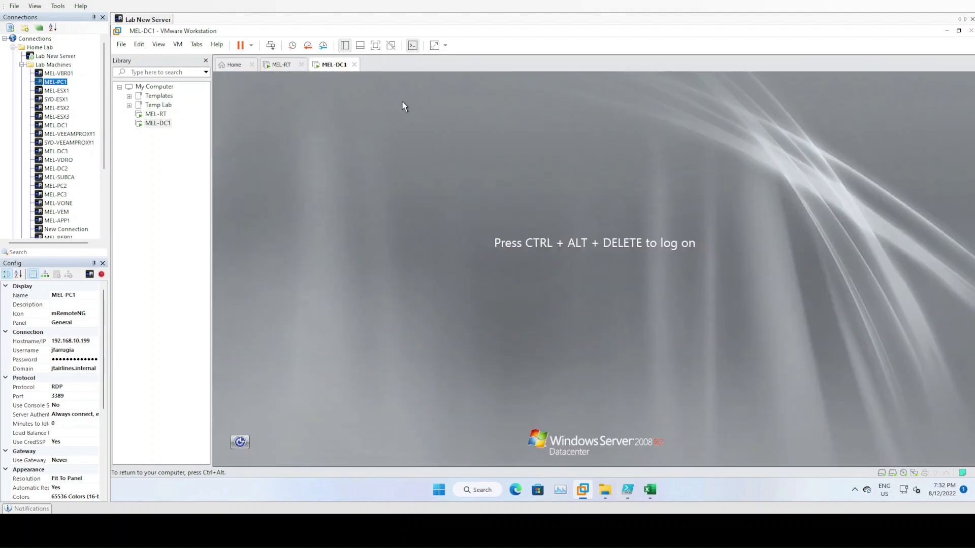
# - Log on to MEL-DC1 again as JTAIRLINES\Administrator by entering the account password
pyautogui.click(270, 45)
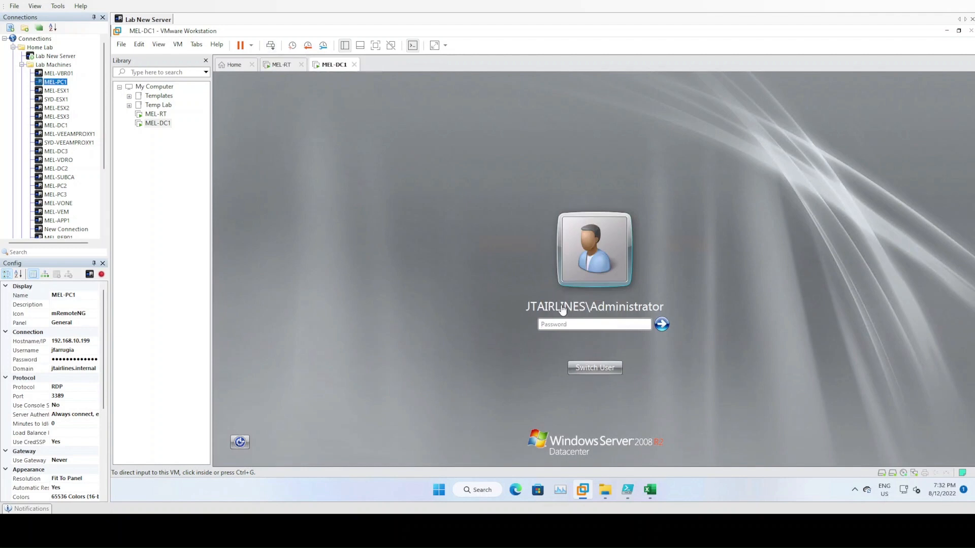
pyautogui.click(586, 328)
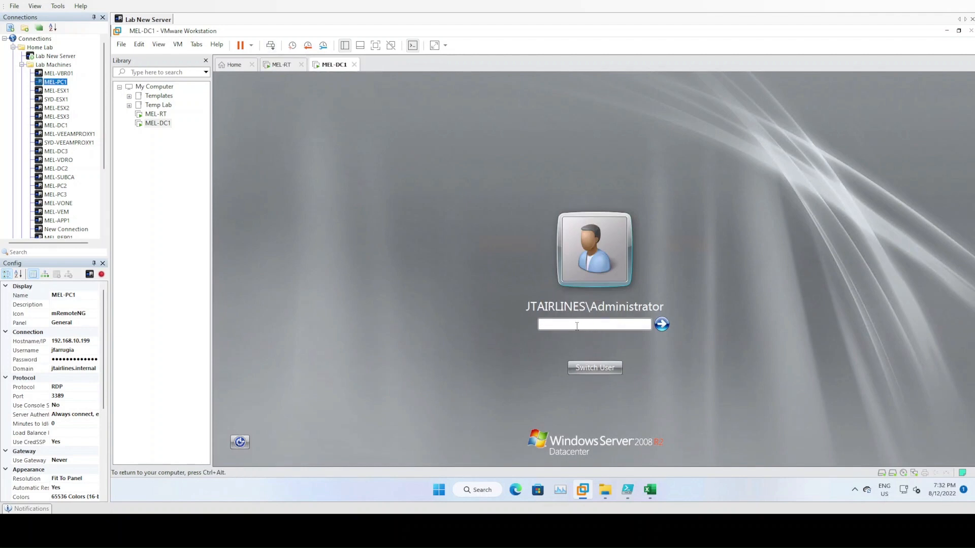
pyautogui.write('•••••••••••')
pyautogui.press('Return')
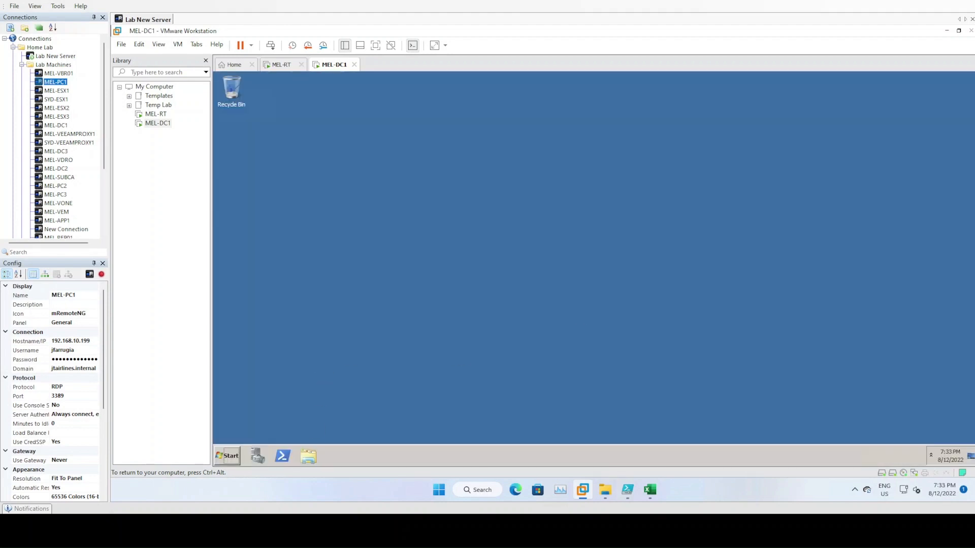
# - Open Computer to view the drives, and close the Initial Configuration Tasks and Server Manager windows that start at logon
pyautogui.click(310, 457)
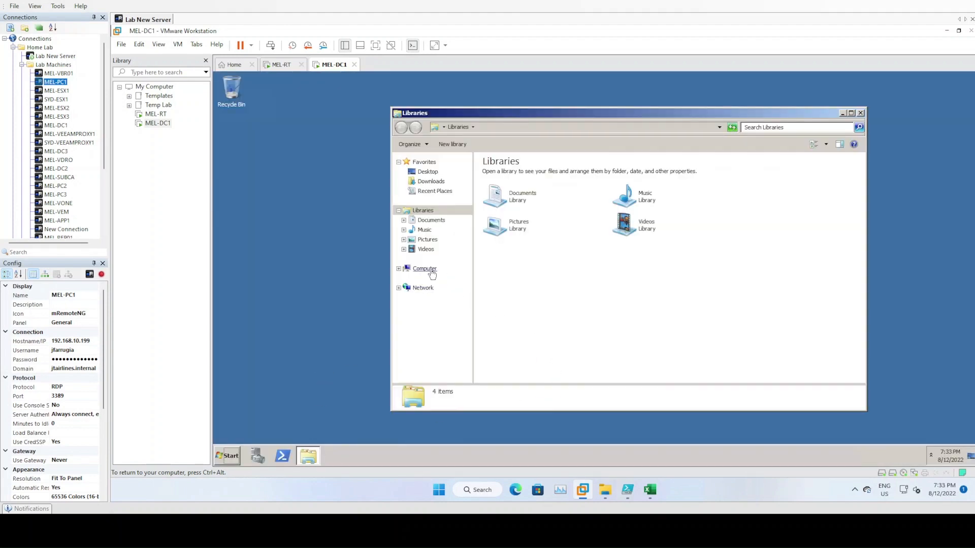
pyautogui.click(423, 268)
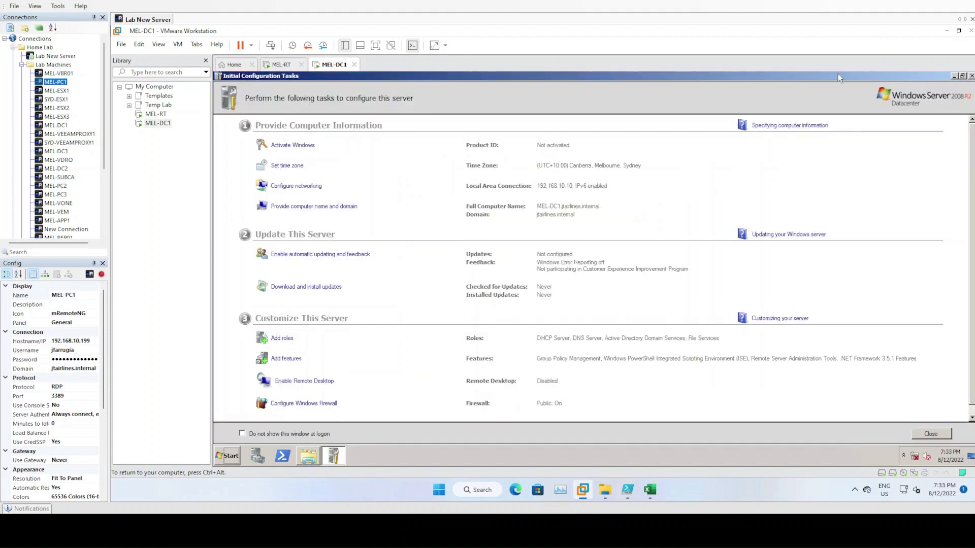
pyautogui.click(970, 76)
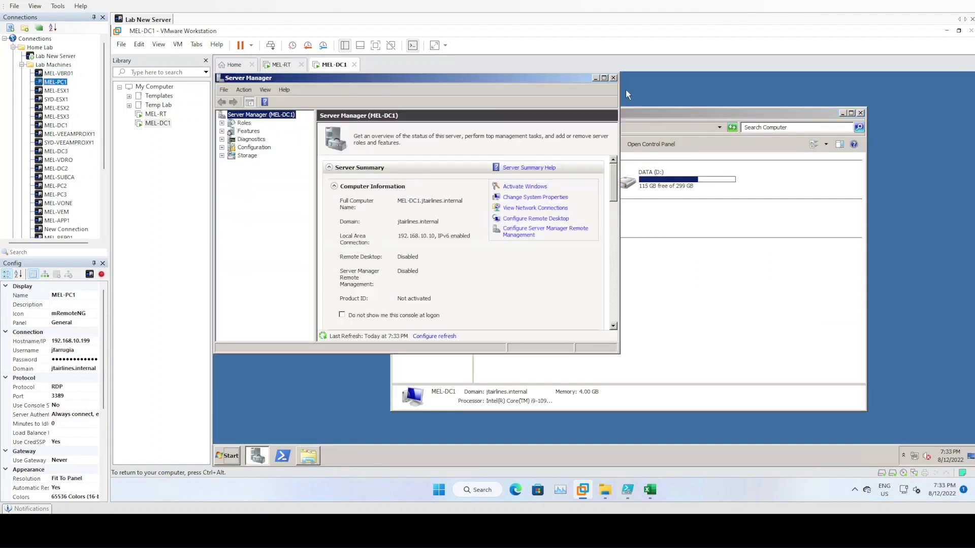
pyautogui.click(614, 79)
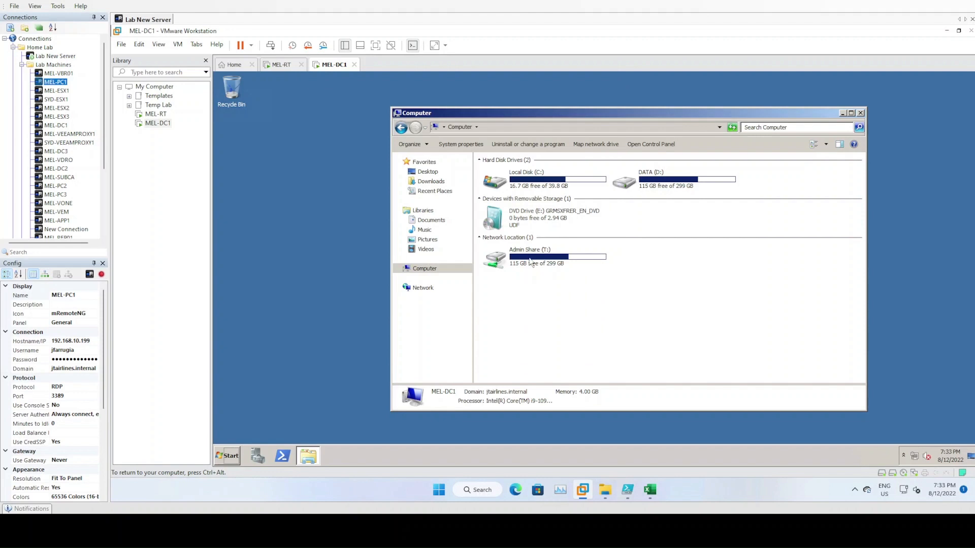
# - Open the mapped Admin Share (T:) drive, look through its folders and files, and return to Computer
pyautogui.doubleClick(550, 261)
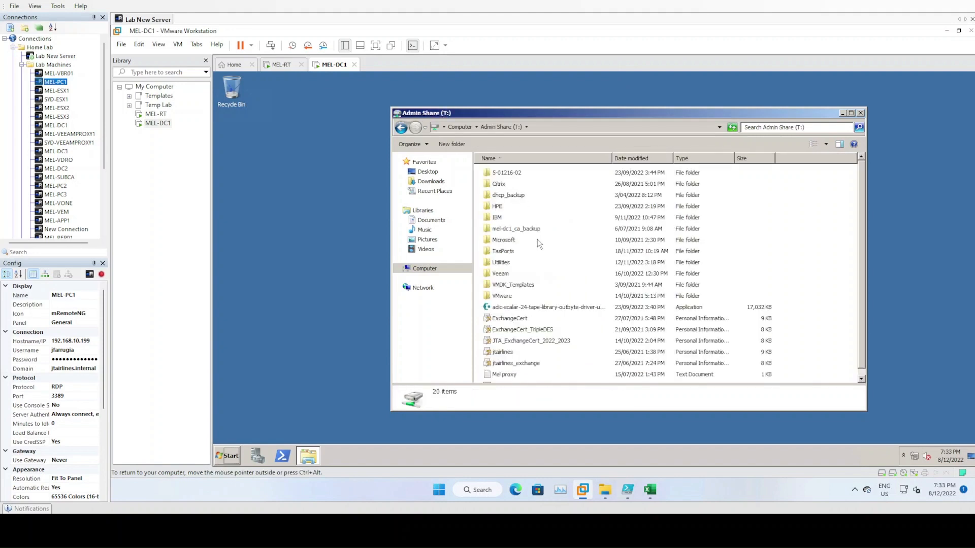
pyautogui.scroll(-1, 532, 369)
pyautogui.scroll(1, 531, 375)
pyautogui.click(460, 127)
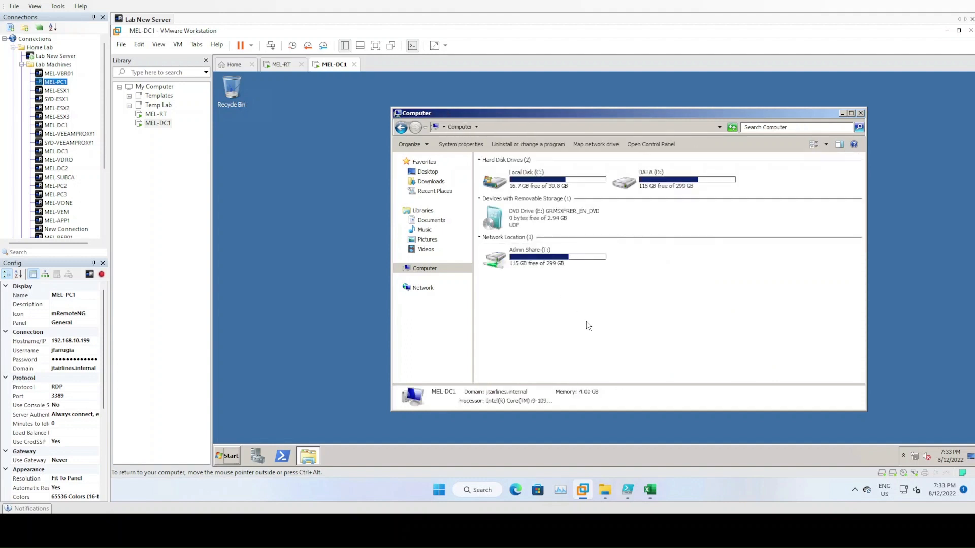
# - Browse the Admin Share (T:) drive into Microsoft and its Office folder, and go back to the drive's root
pyautogui.doubleClick(533, 258)
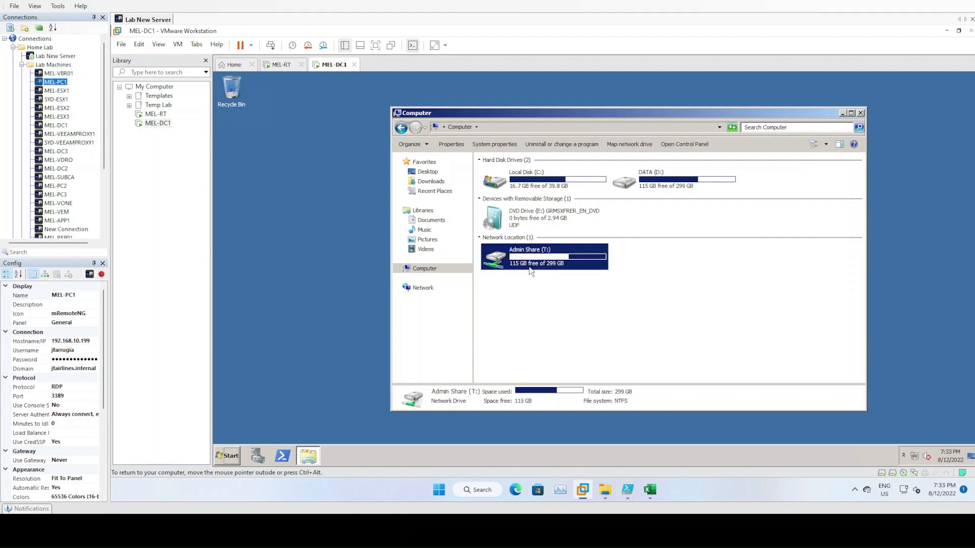
pyautogui.doubleClick(507, 241)
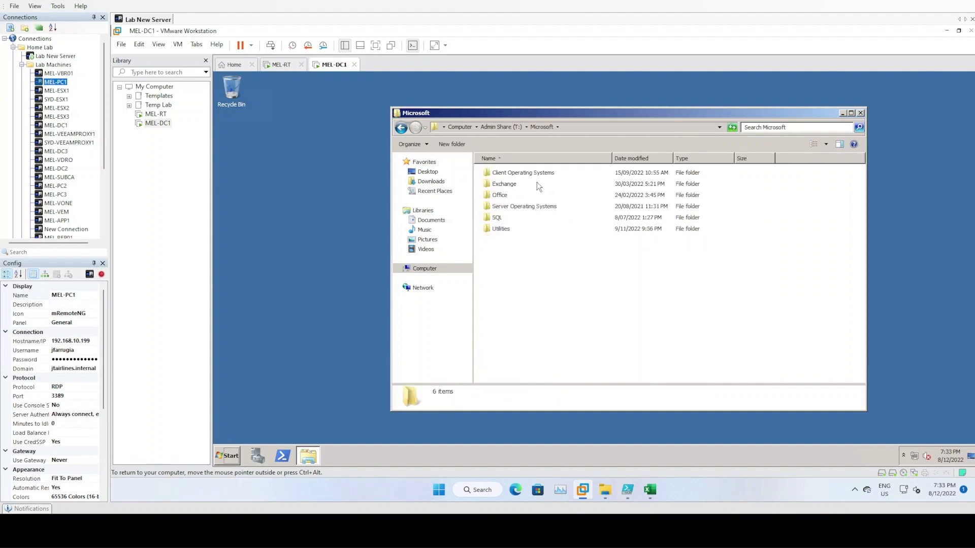
pyautogui.doubleClick(502, 195)
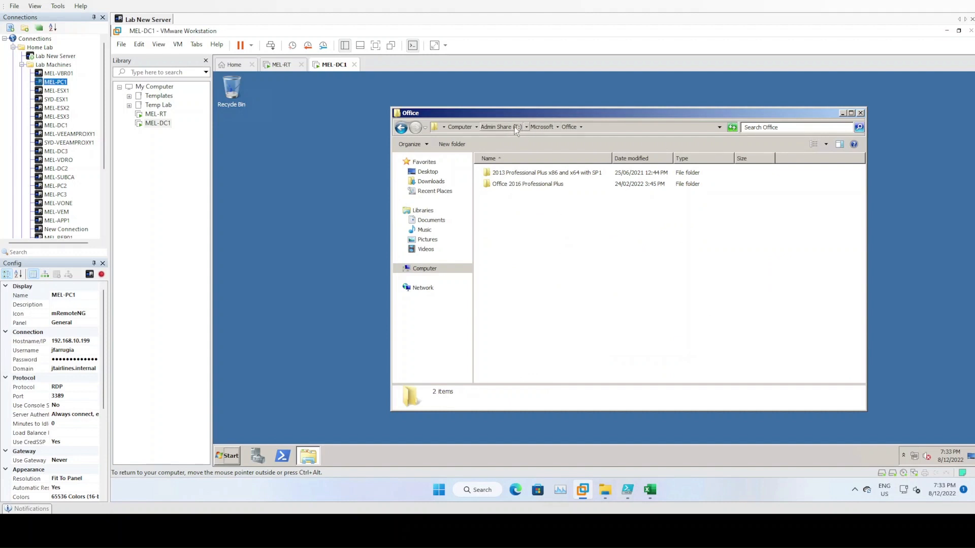
pyautogui.click(542, 127)
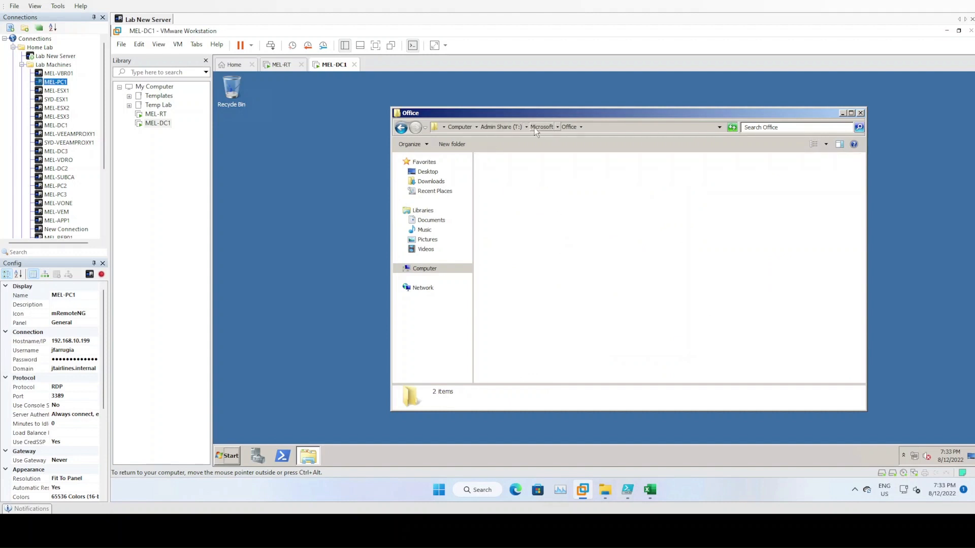
pyautogui.click(507, 127)
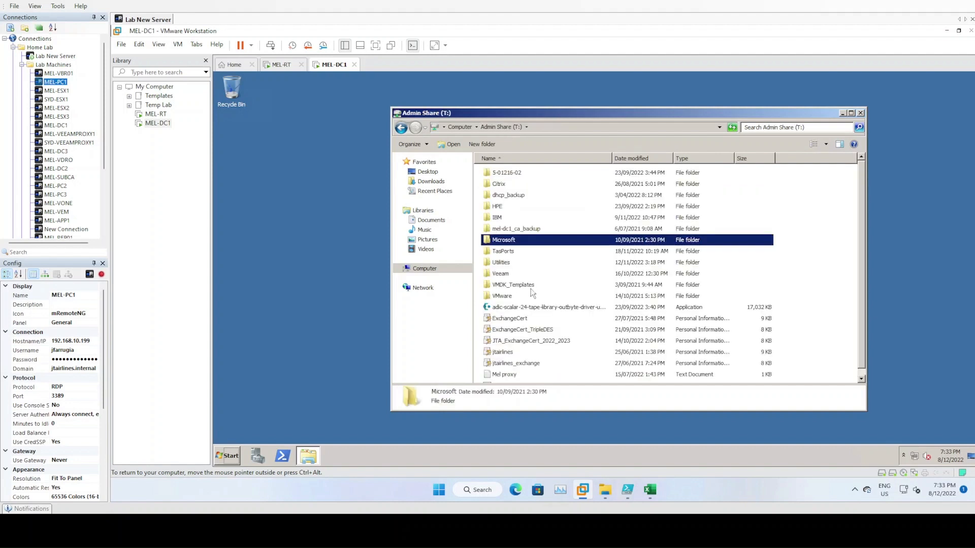
# - Check the Veeam folder on the Admin Share (T:) drive and return to the Computer drive overview
pyautogui.doubleClick(502, 273)
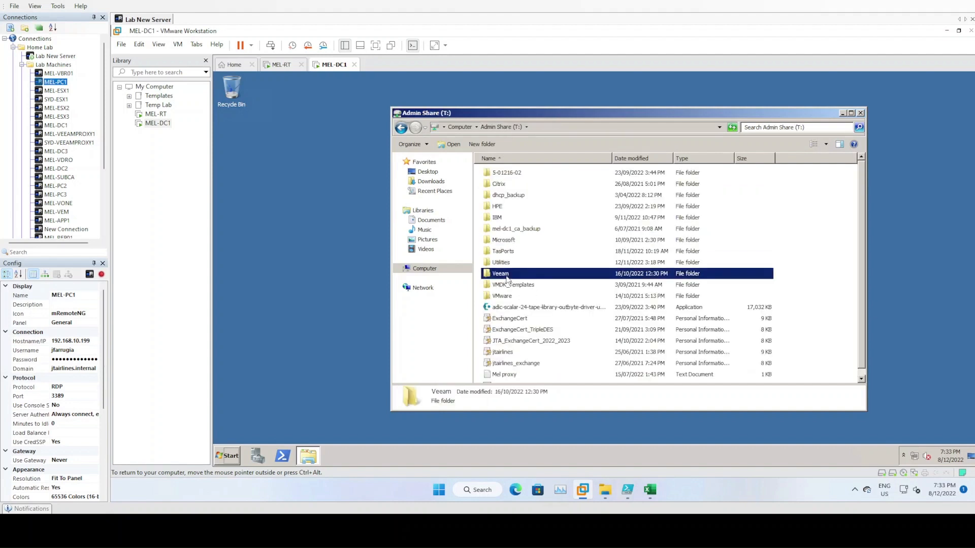
pyautogui.click(513, 128)
pyautogui.click(424, 268)
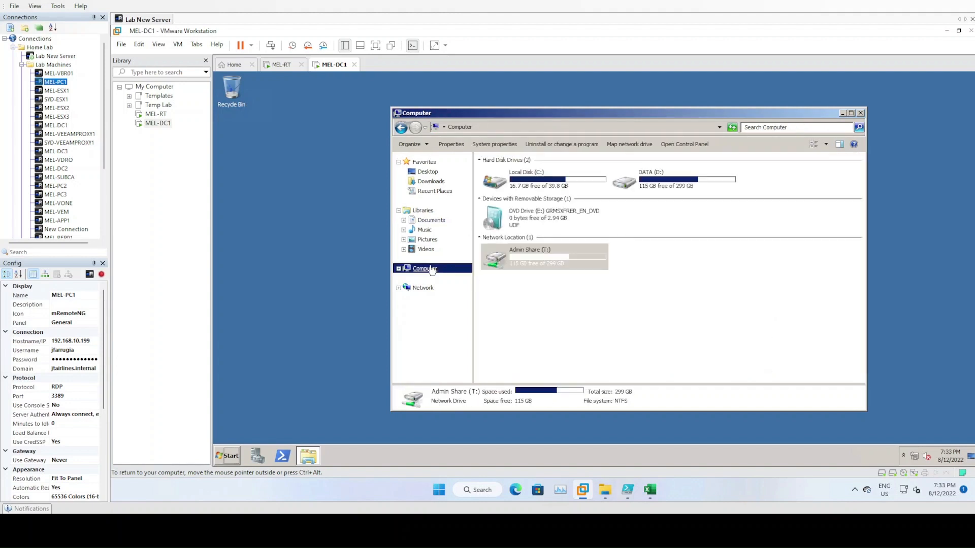
pyautogui.click(552, 274)
pyautogui.click(542, 269)
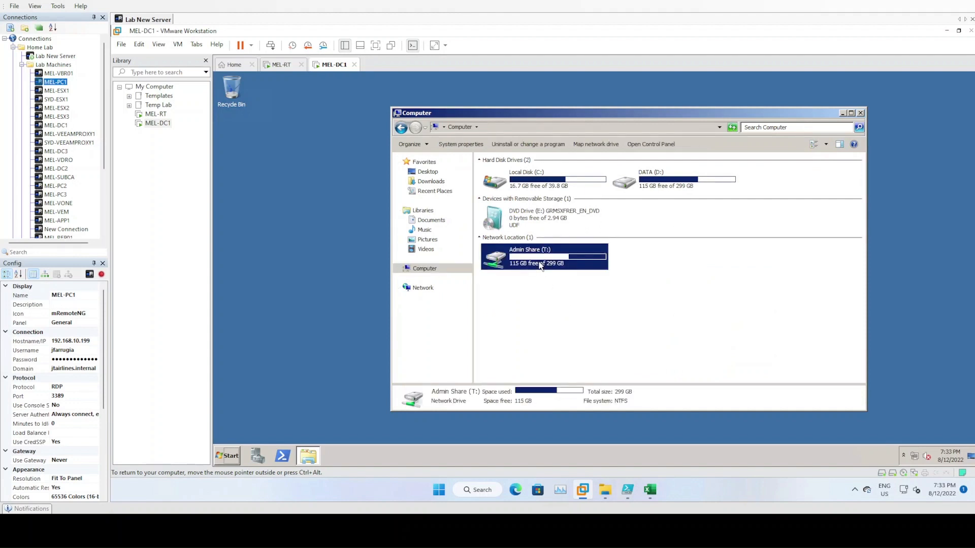
pyautogui.click(549, 312)
pyautogui.click(547, 223)
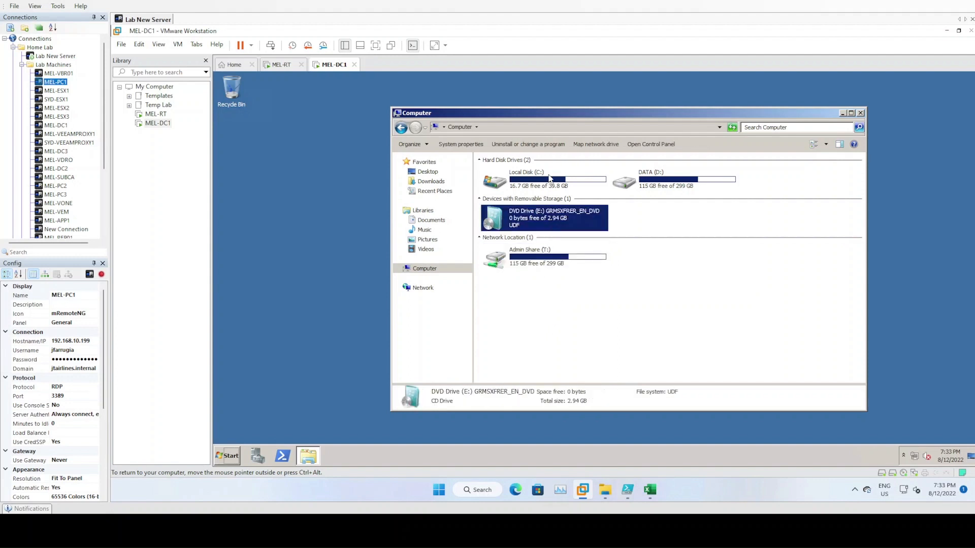
pyautogui.click(550, 178)
pyautogui.click(613, 292)
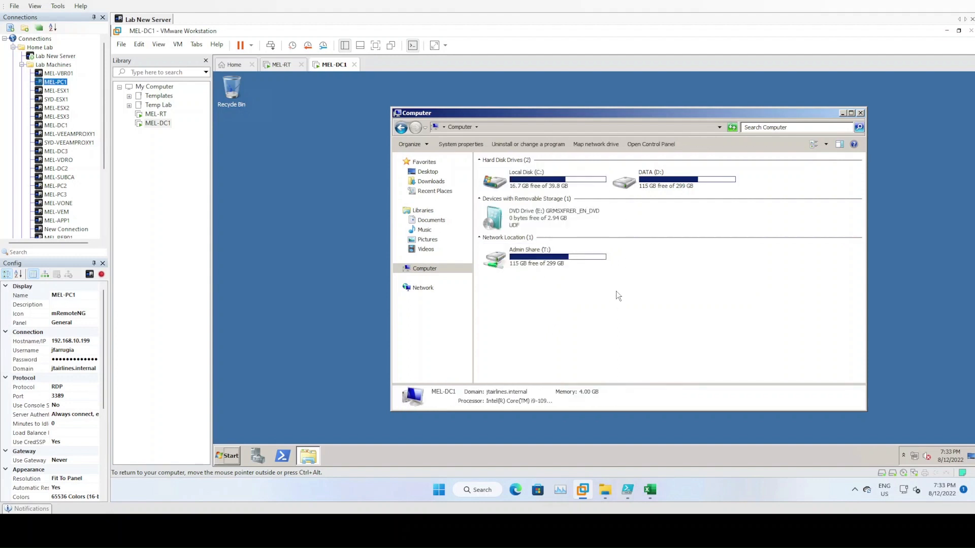